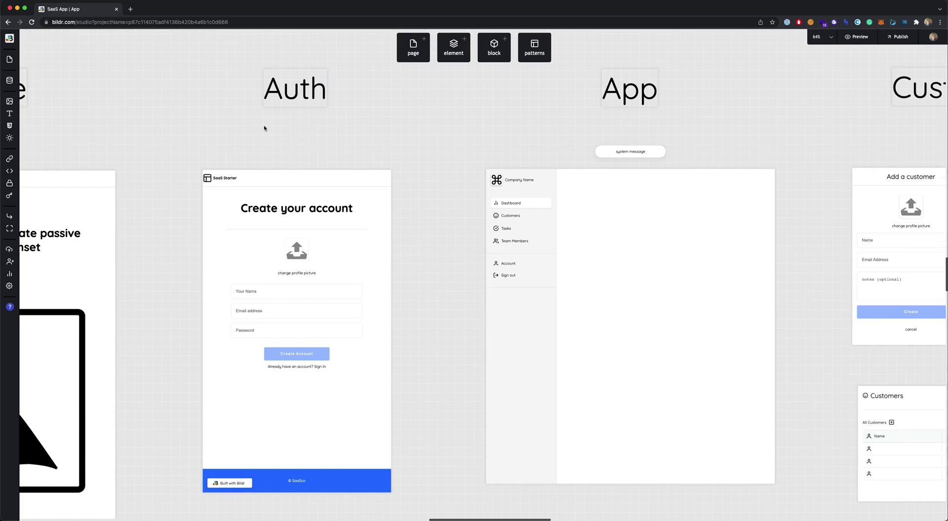
# - Select the Create your account container and the page header in the Elements tree
pyautogui.scroll(-2, 265, 126)
pyautogui.scroll(2, 265, 127)
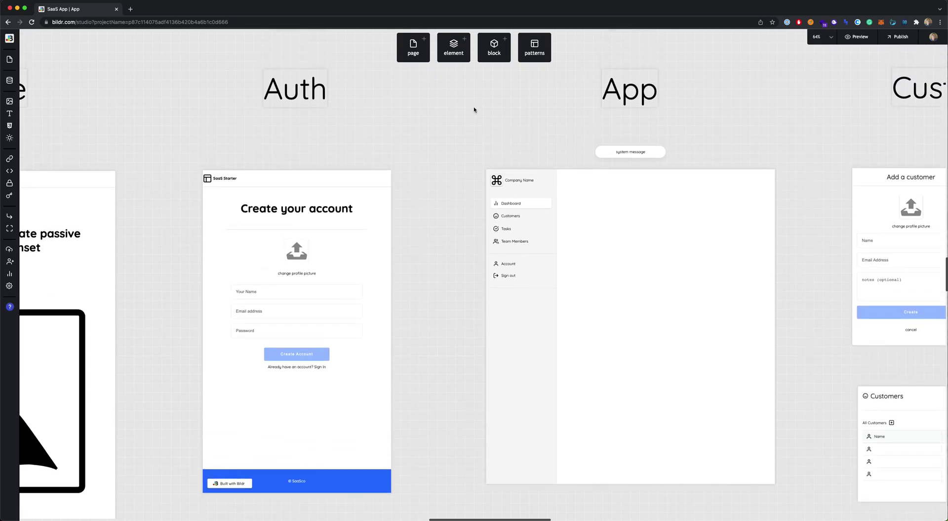
pyautogui.scroll(-10, 256, 145)
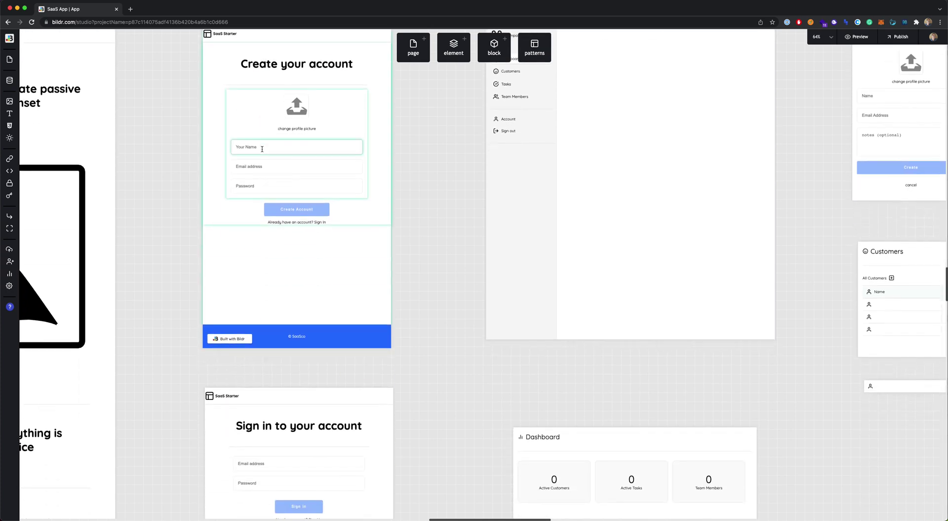
pyautogui.scroll(5, 317, 282)
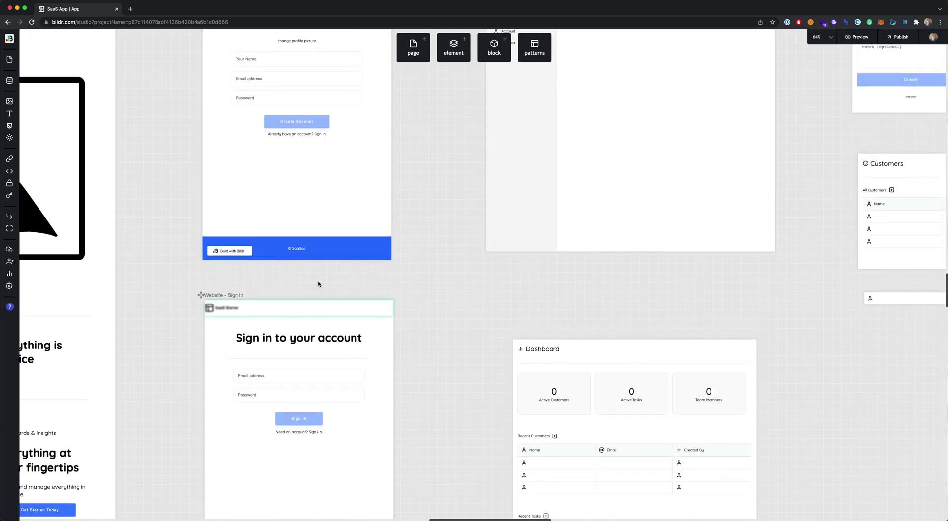
pyautogui.scroll(2, 318, 281)
pyautogui.scroll(-7, 319, 284)
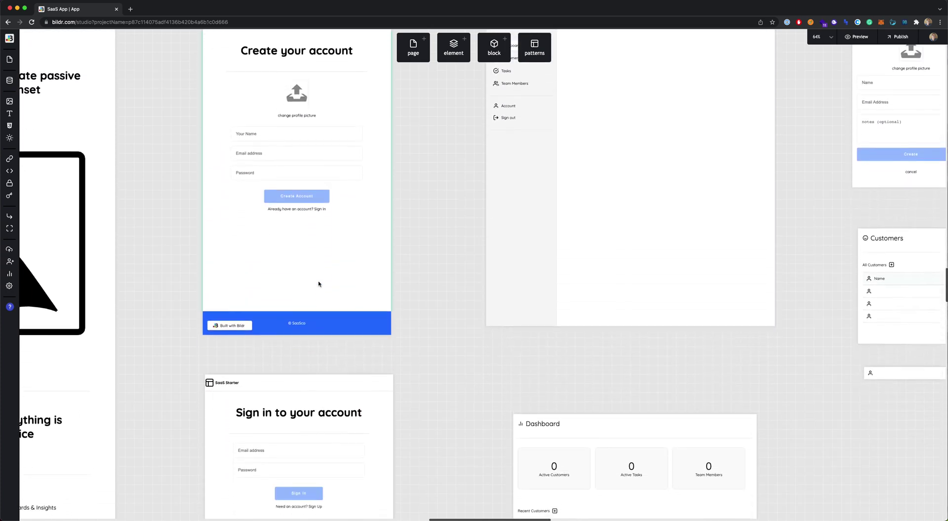
pyautogui.scroll(-4, 318, 283)
pyautogui.scroll(13, 319, 283)
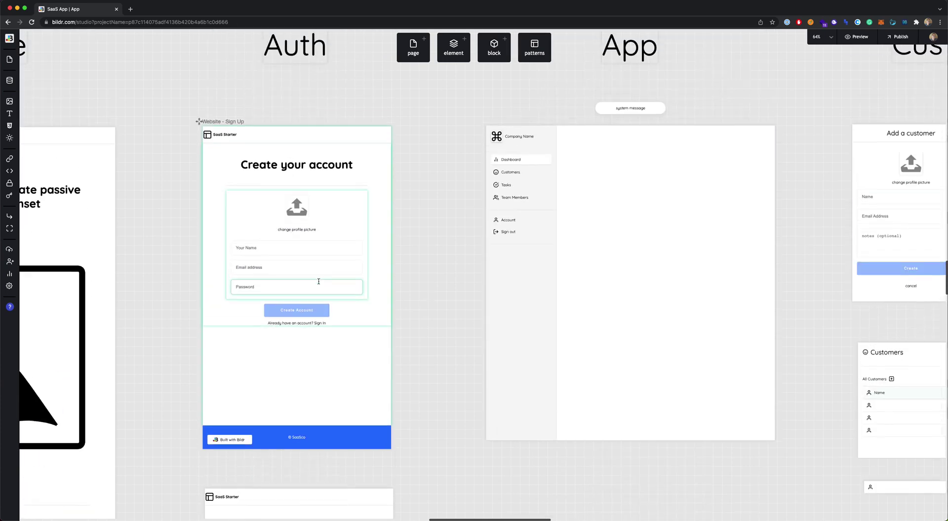
pyautogui.hscroll(2, 318, 281)
pyautogui.hscroll(3, 319, 281)
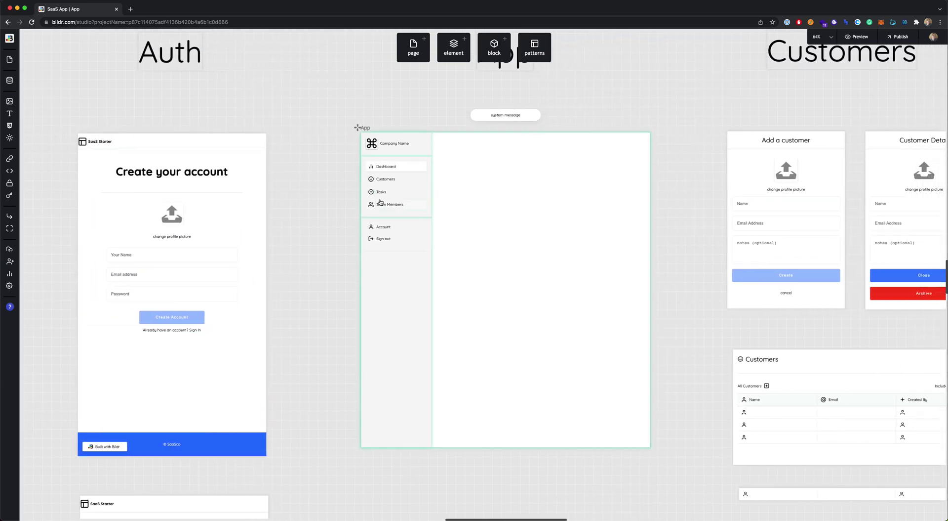
pyautogui.scroll(-12, 363, 280)
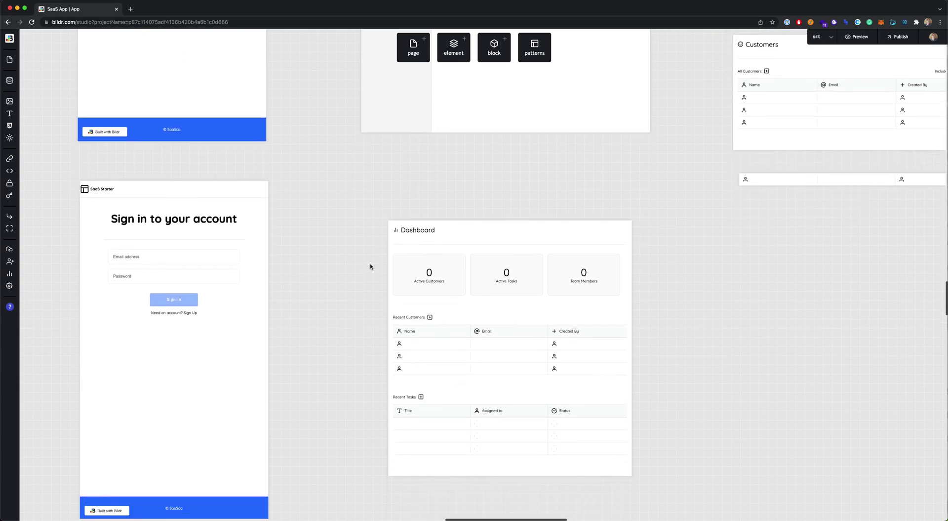
pyautogui.scroll(12, 375, 270)
pyautogui.hscroll(-8, 375, 269)
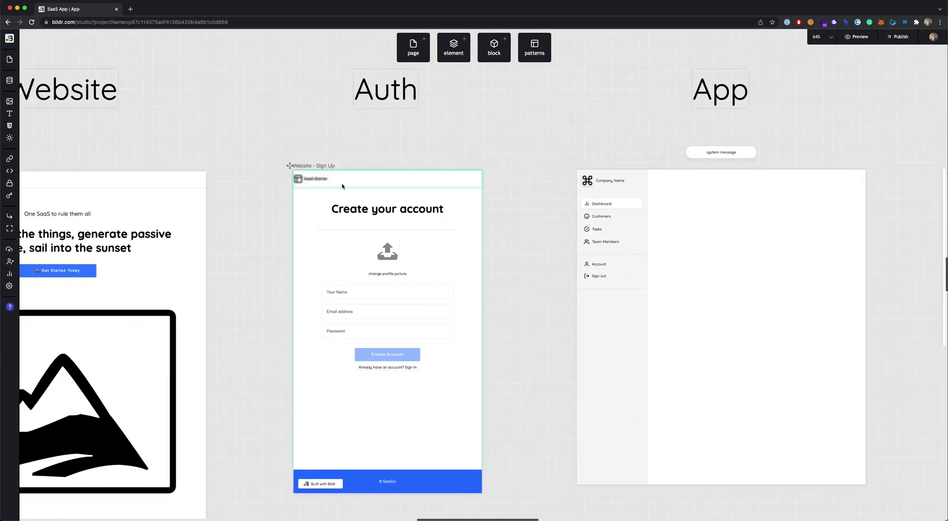
pyautogui.click(323, 191)
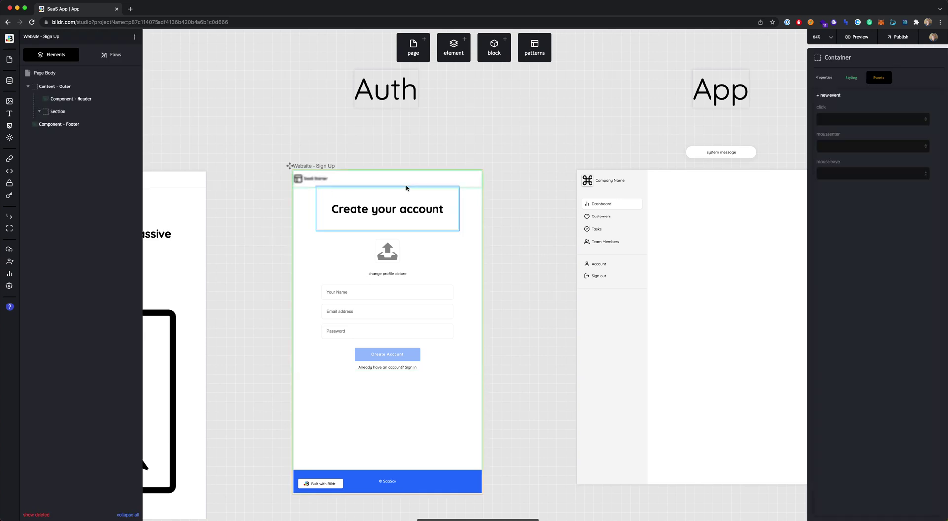
pyautogui.scroll(-2, 443, 263)
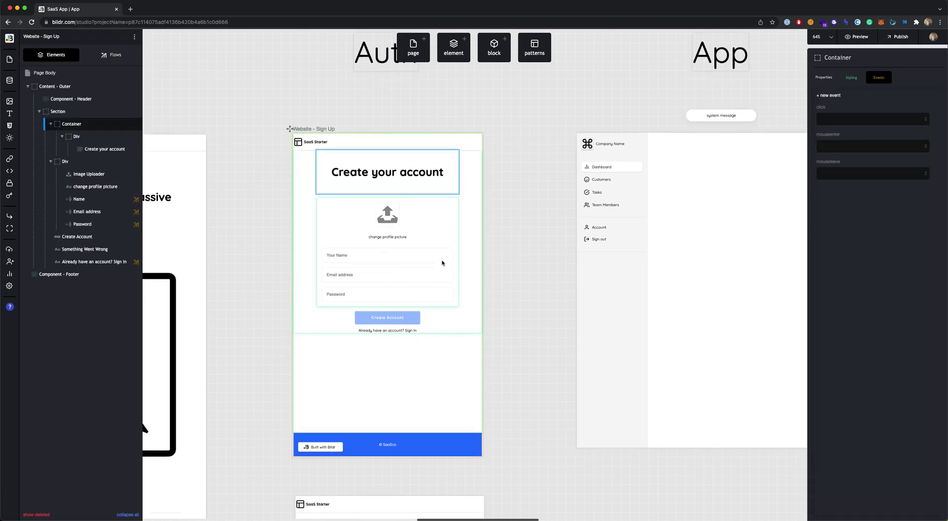
pyautogui.click(338, 141)
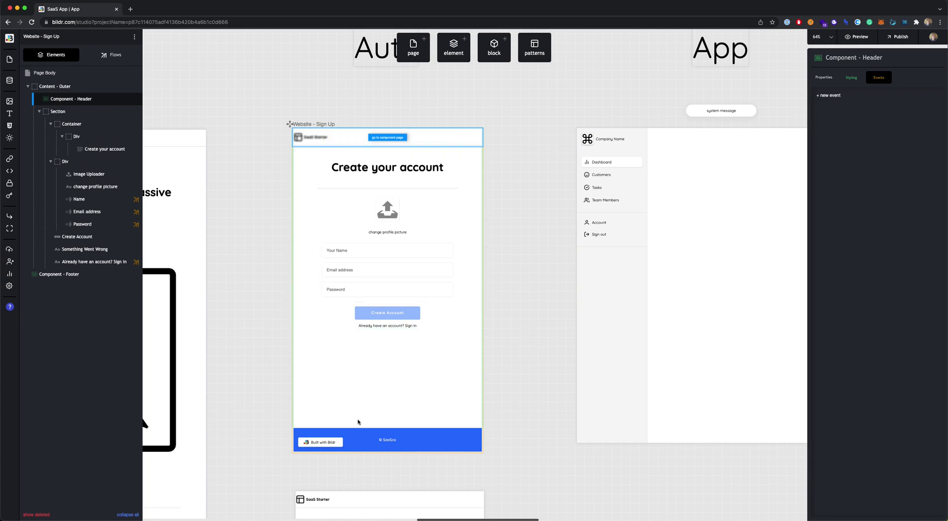
pyautogui.click(322, 179)
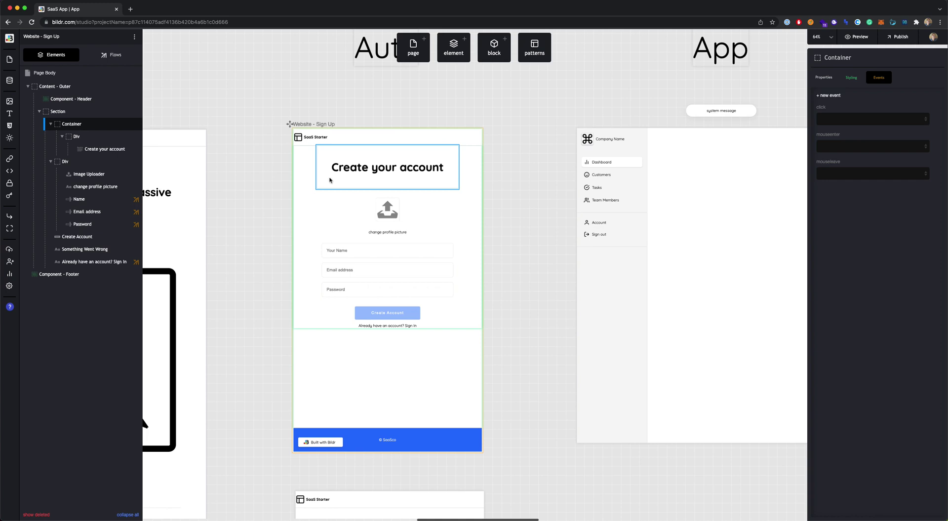
# - Inspect the Create your account heading, the form Div and the profile-picture Image Uploader
pyautogui.click(346, 170)
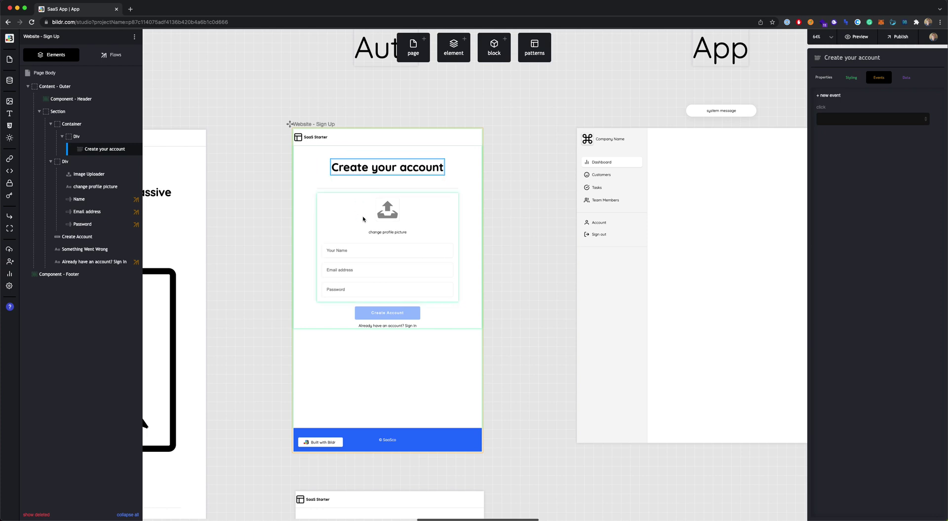
pyautogui.click(329, 217)
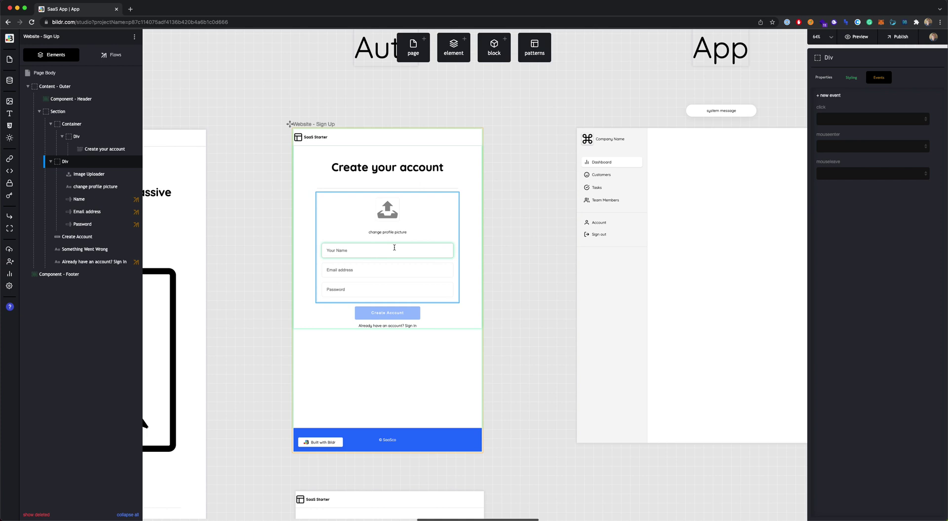
pyautogui.click(382, 208)
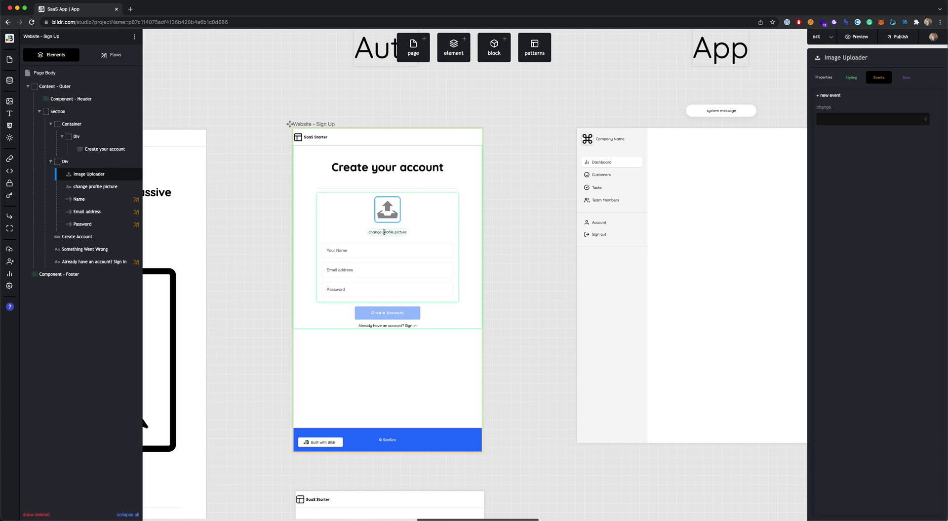
pyautogui.click(435, 262)
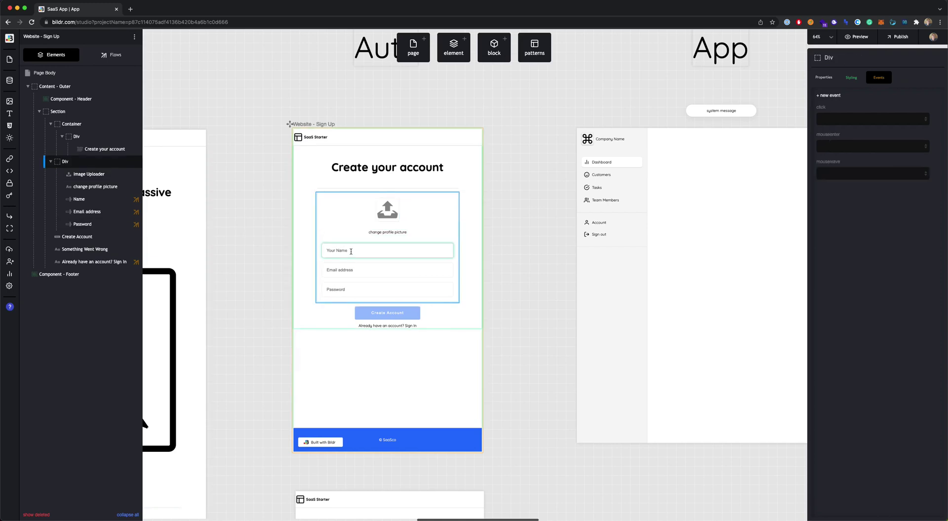
# - Show the Your Name input's Events, where keyup runs Validate - Step 1 - Email Address
pyautogui.click(361, 315)
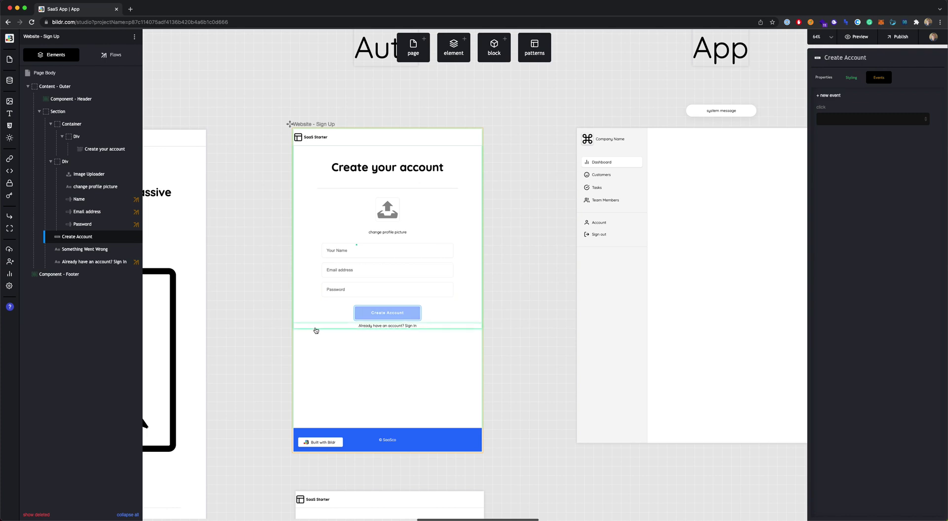
pyautogui.click(91, 200)
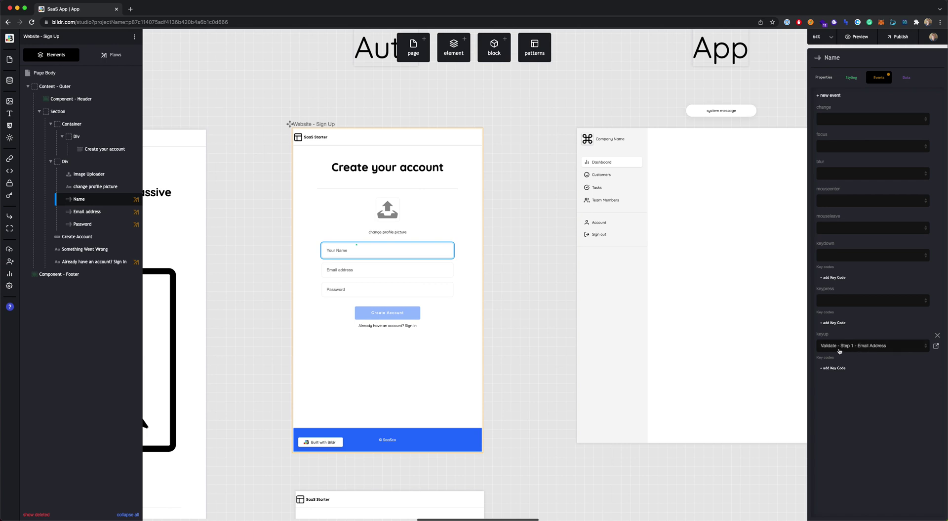
# - Open the Validate - Step 1 - Email Address flow linked to the Name field's keyup
pyautogui.click(936, 347)
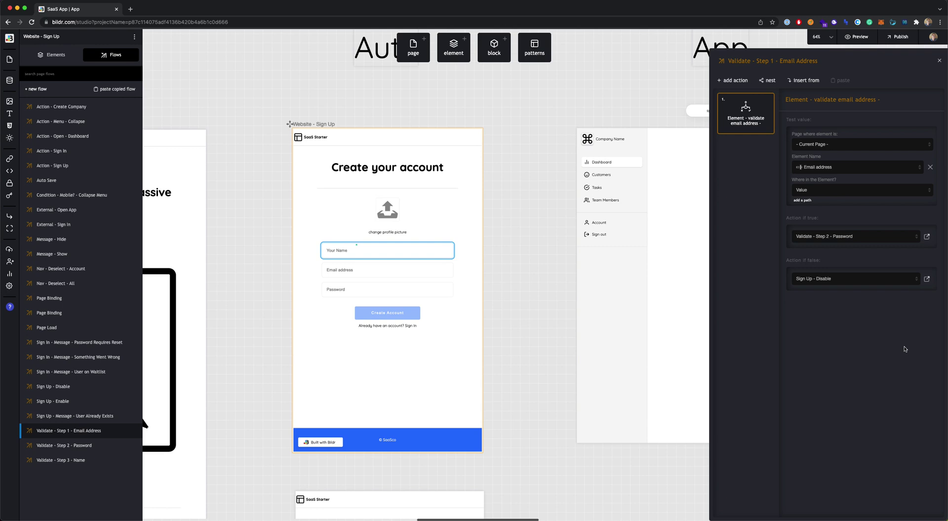
pyautogui.moveTo(752, 123)
# - Review Sign Up - Disable: Button - Disabled class and disabled=true on Create Account
pyautogui.click(926, 279)
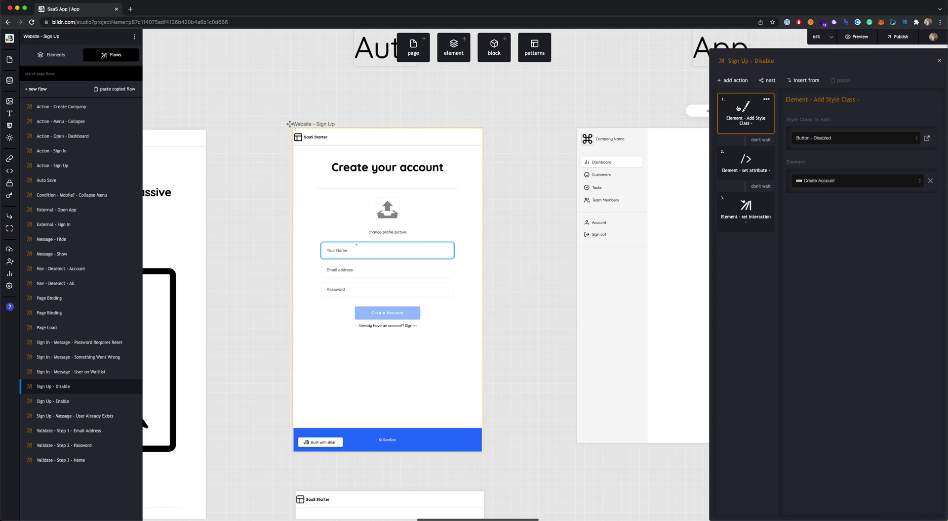
pyautogui.click(822, 140)
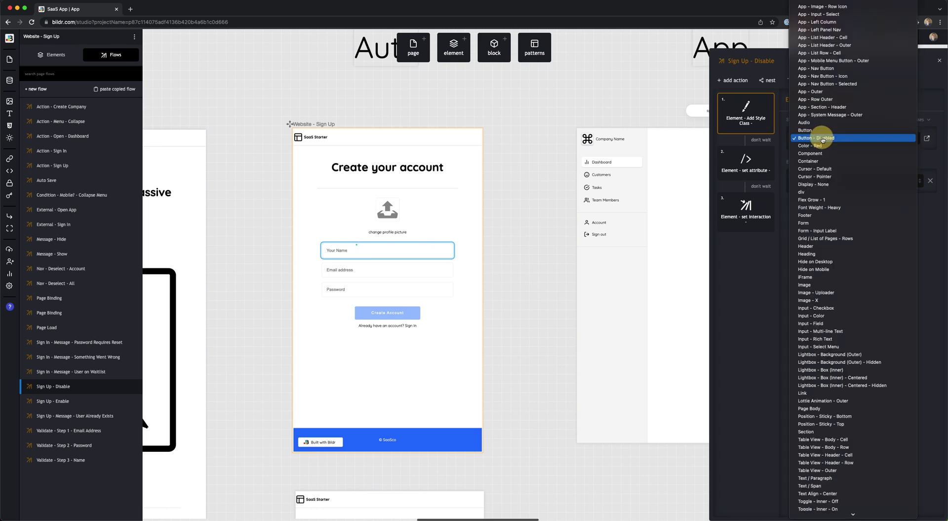
pyautogui.click(795, 147)
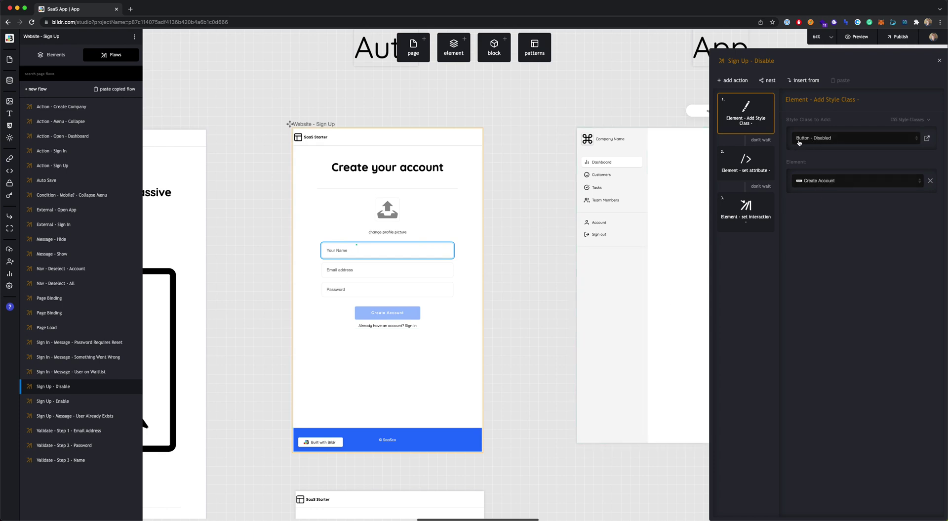
pyautogui.click(751, 165)
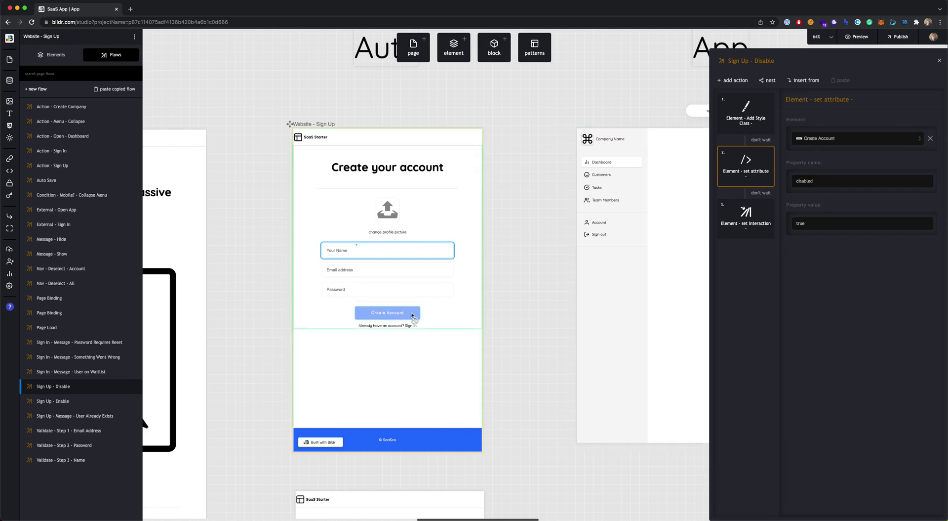
# - From the Name input's keyup flow, open the Validate - Step 2 - Password flow
pyautogui.moveTo(736, 106)
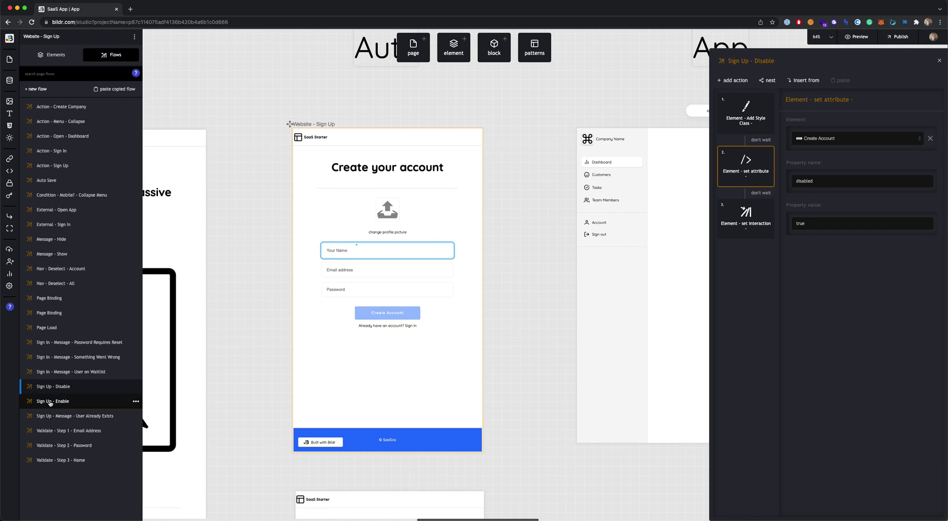
pyautogui.click(53, 55)
pyautogui.click(91, 198)
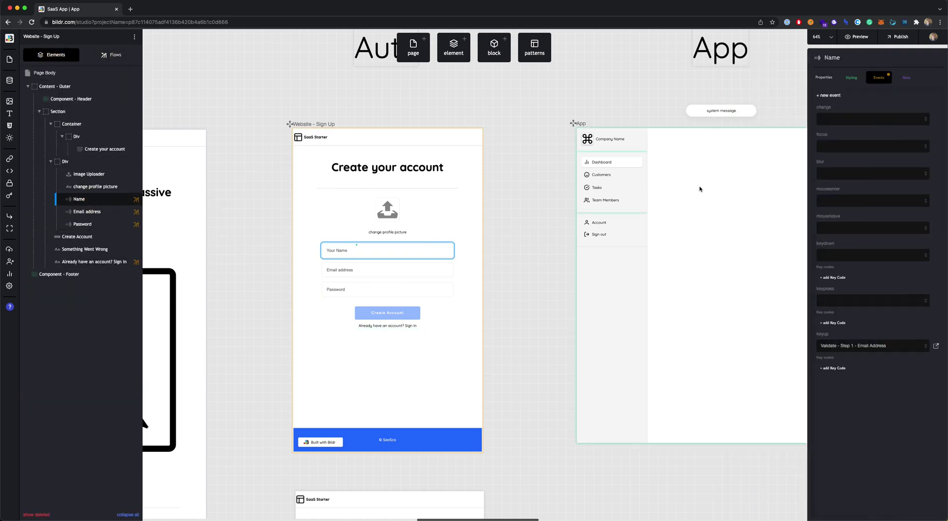
pyautogui.click(936, 346)
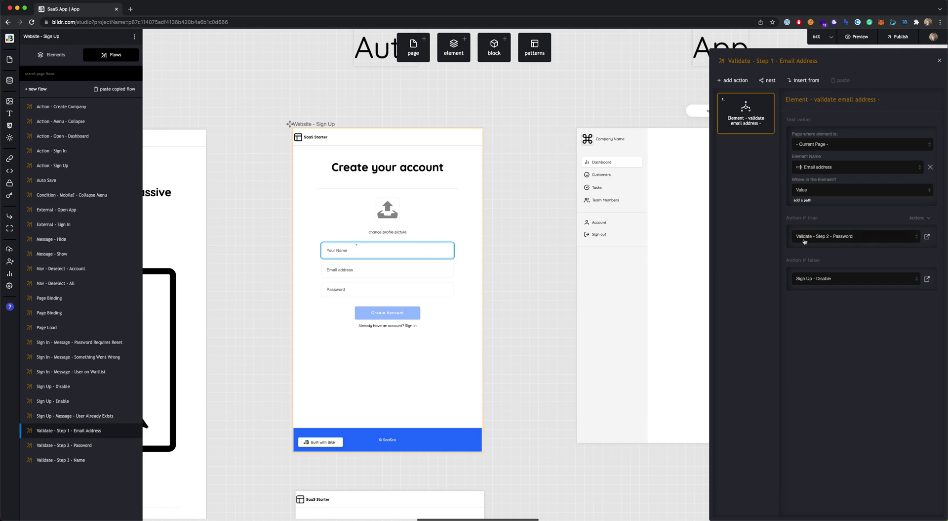
pyautogui.click(927, 236)
pyautogui.click(927, 236)
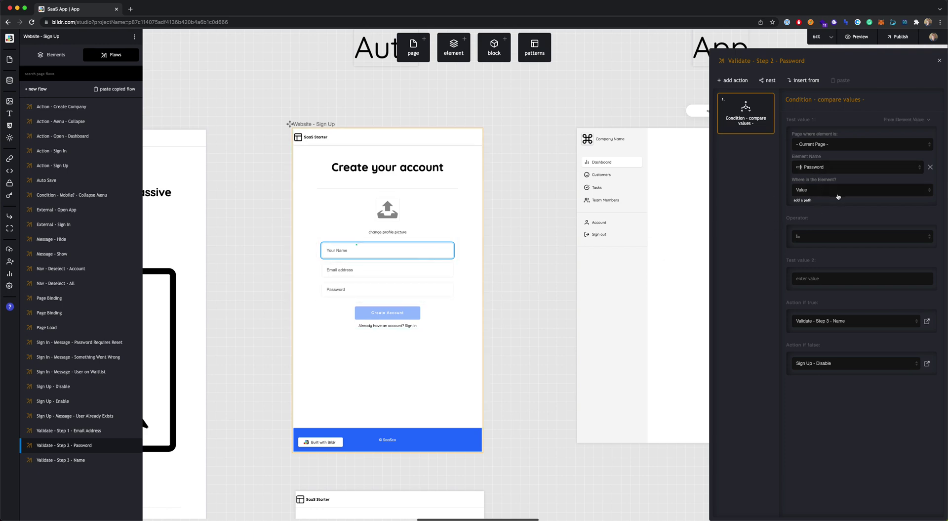
pyautogui.click(818, 276)
# - Open Sign Up - Disable from Action if false, then return to the Name field's events
pyautogui.moveTo(821, 293)
pyautogui.moveTo(799, 238)
pyautogui.click(927, 364)
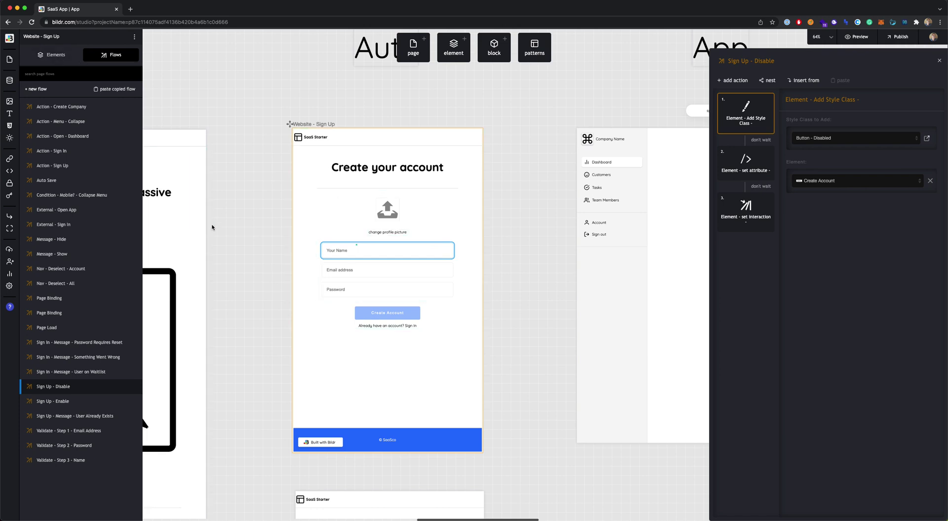
pyautogui.click(49, 57)
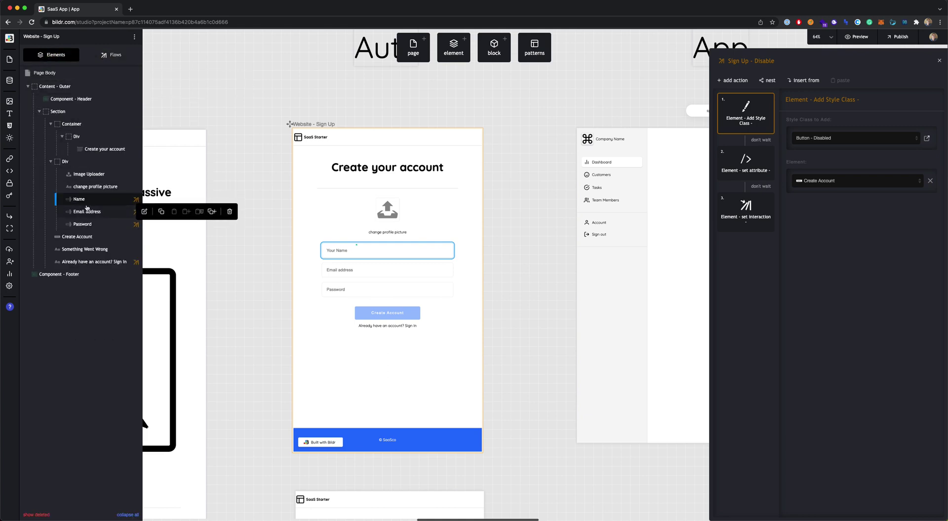
pyautogui.click(86, 201)
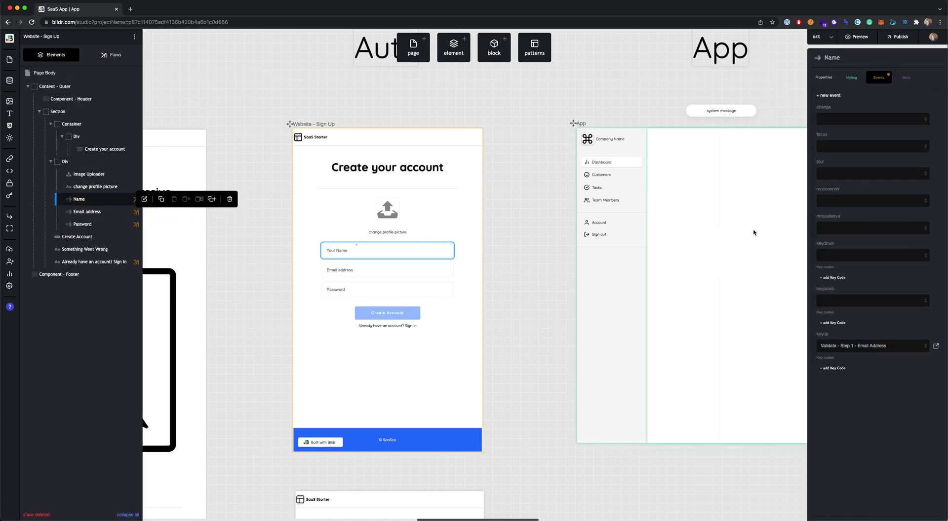
# - Follow keyup validation through Step 2 - Password and Step 3 - Name to Sign Up - Enable
pyautogui.click(936, 345)
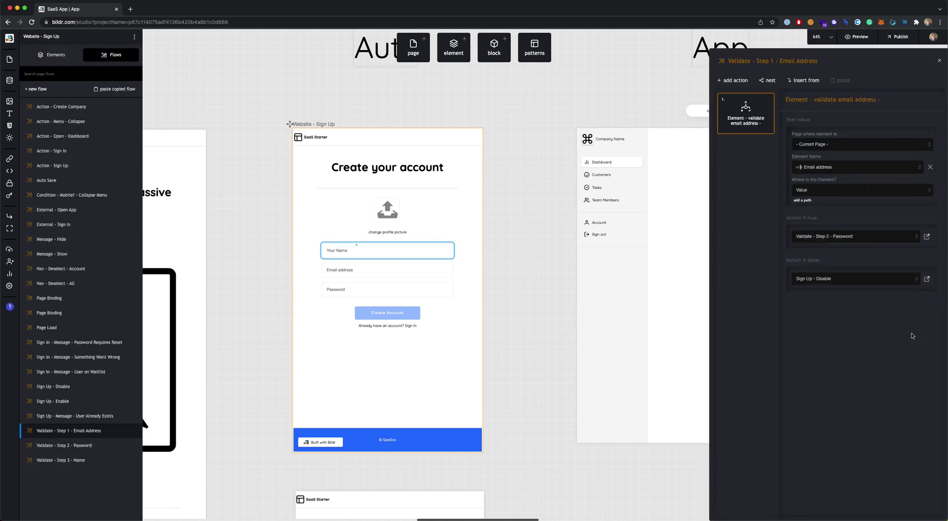
pyautogui.click(927, 236)
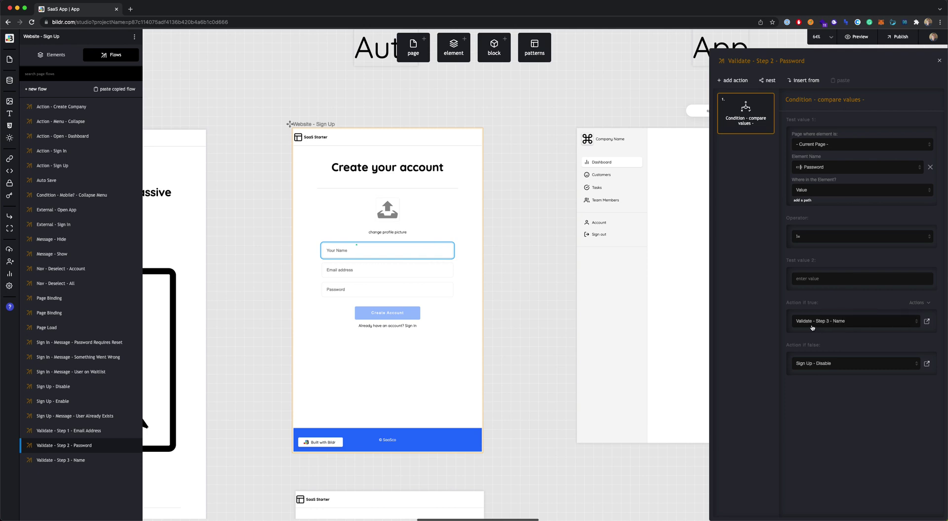
pyautogui.click(927, 321)
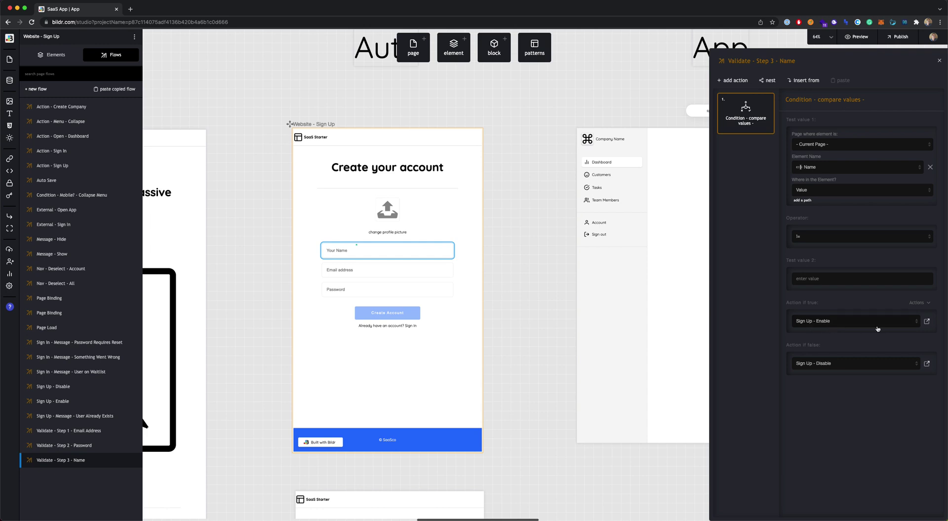
pyautogui.click(927, 322)
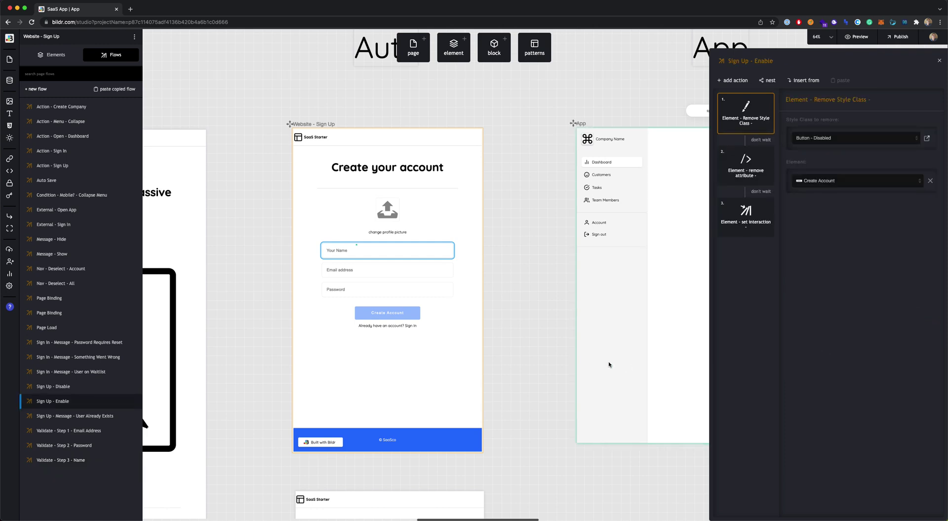
# - Review the remove-disabled-attribute step, then show the Create Account button's click event
pyautogui.click(747, 168)
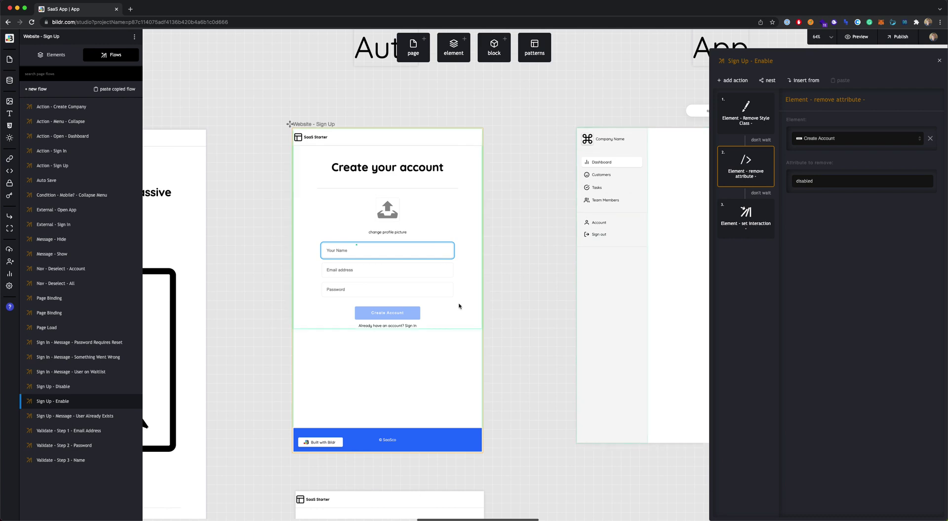
pyautogui.click(374, 325)
pyautogui.click(363, 316)
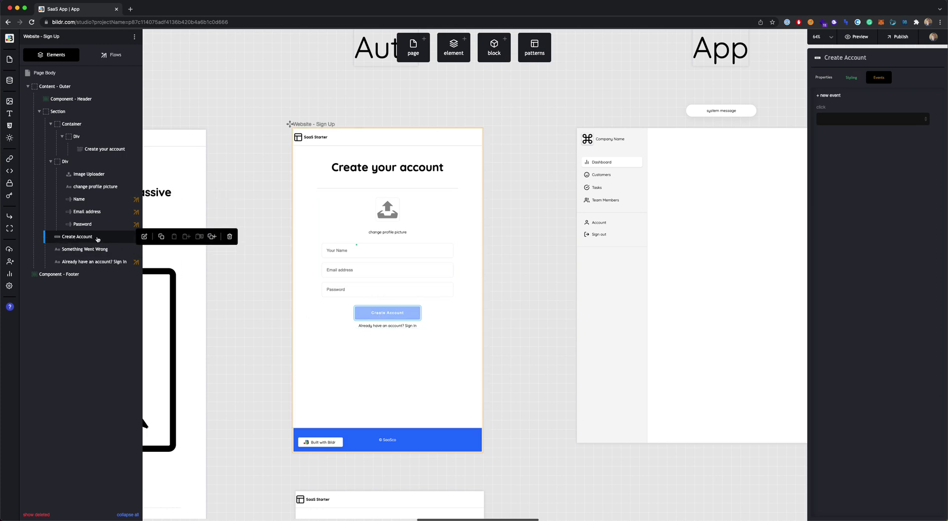
# - Show the 'Already have an account? Sign In' link's click event running External - Sign In
pyautogui.click(109, 64)
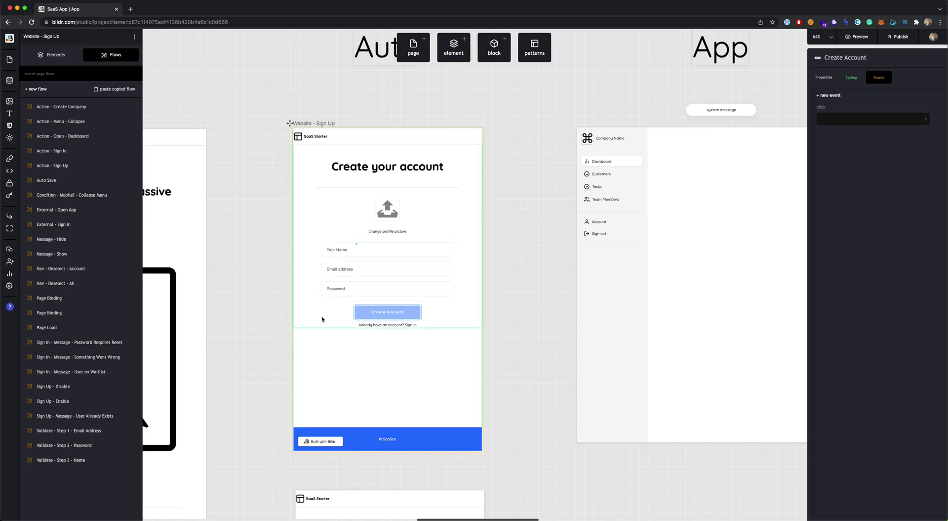
pyautogui.click(42, 59)
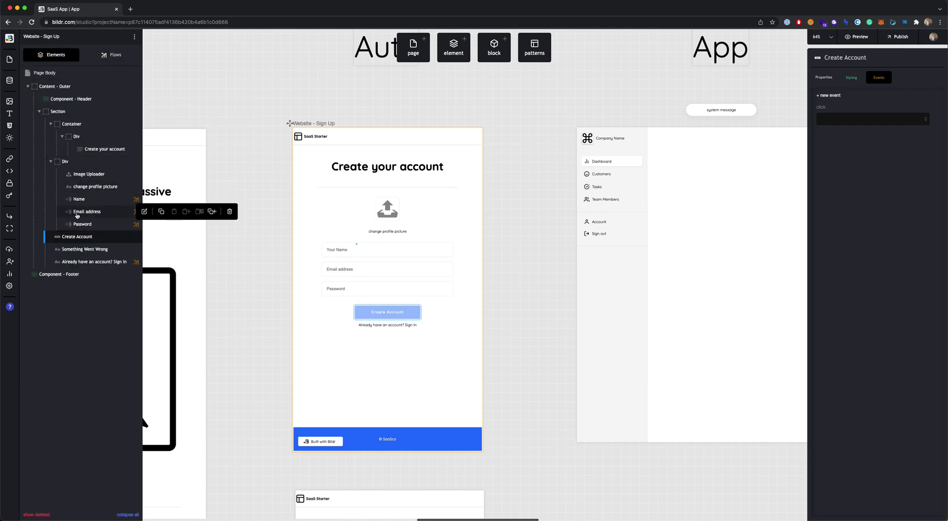
pyautogui.click(125, 264)
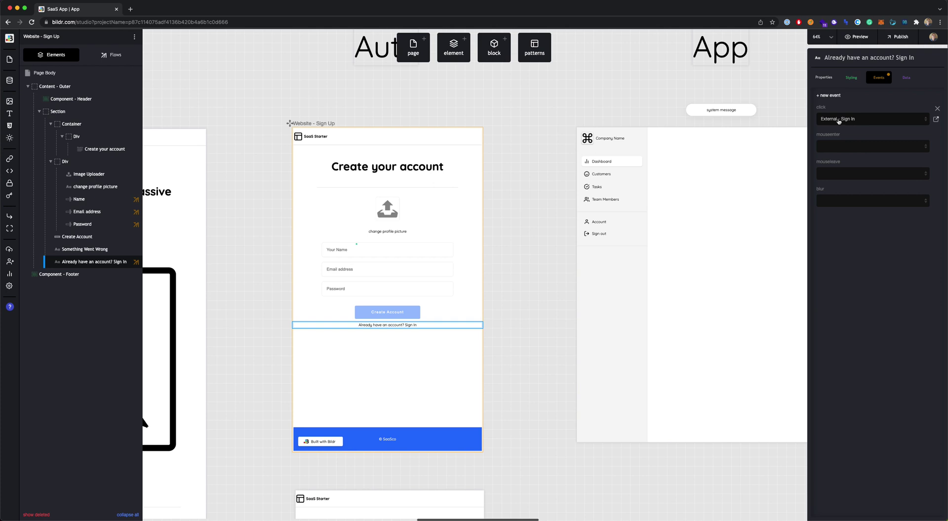
# - Open External - Sign In, then view Sign Up - Enable setting Create Account's click to Action - Sign Up
pyautogui.click(935, 120)
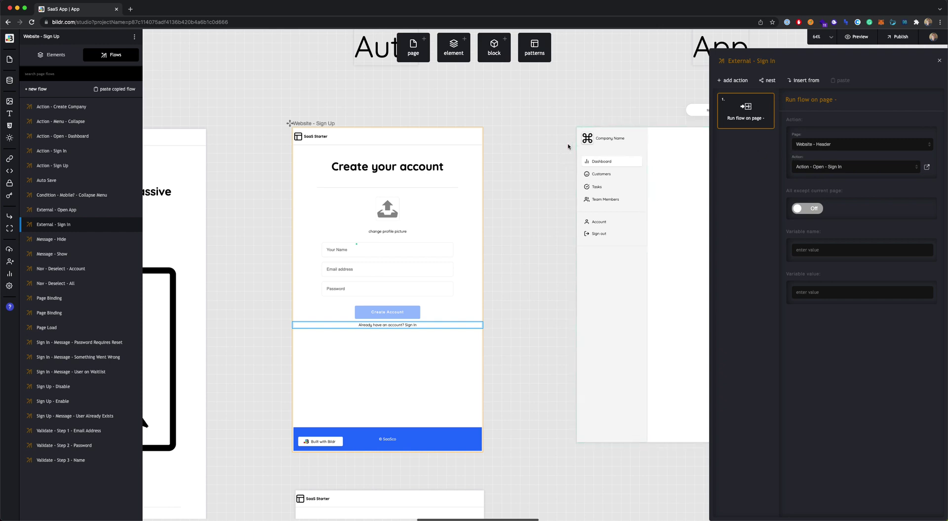
pyautogui.hscroll(-5, 312, 179)
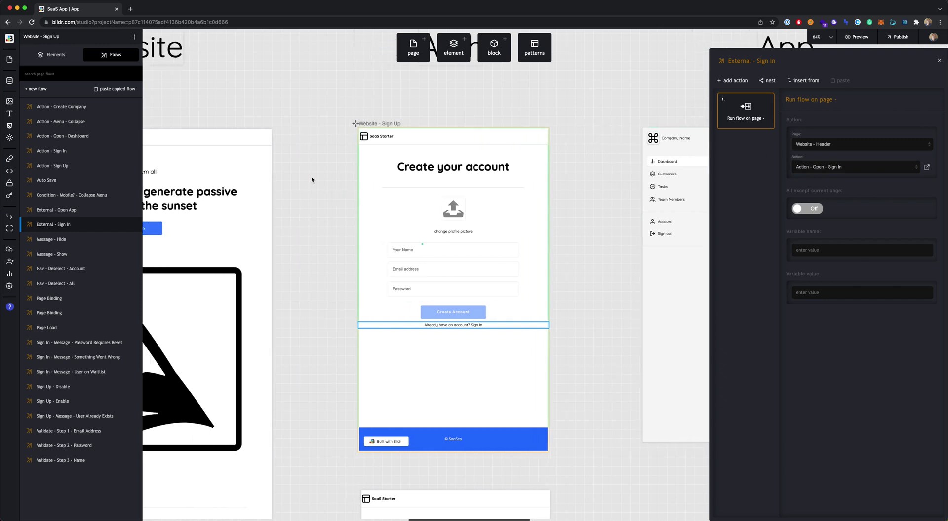
pyautogui.hscroll(2, 310, 180)
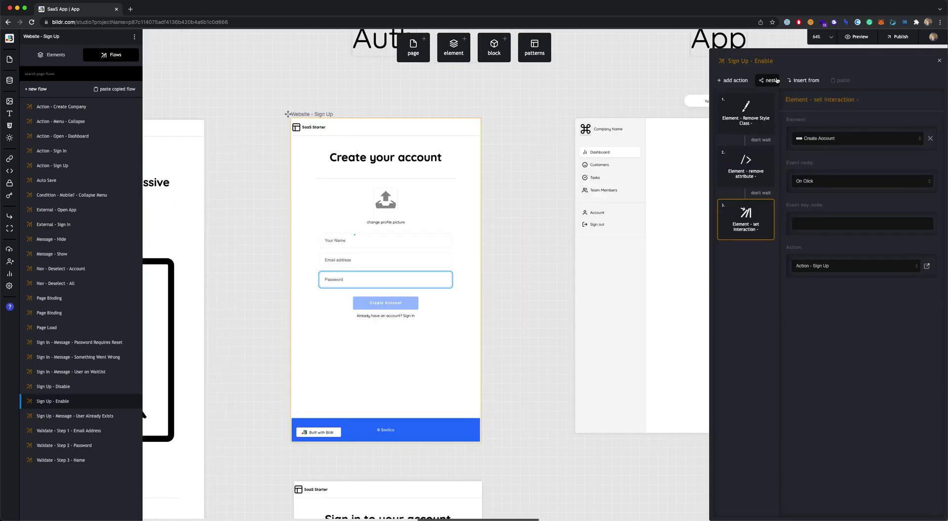
# - Review the Sign Up - Enable steps that remove the disabled class and attribute and set the click interaction
pyautogui.moveTo(767, 154)
pyautogui.click(748, 168)
pyautogui.click(746, 113)
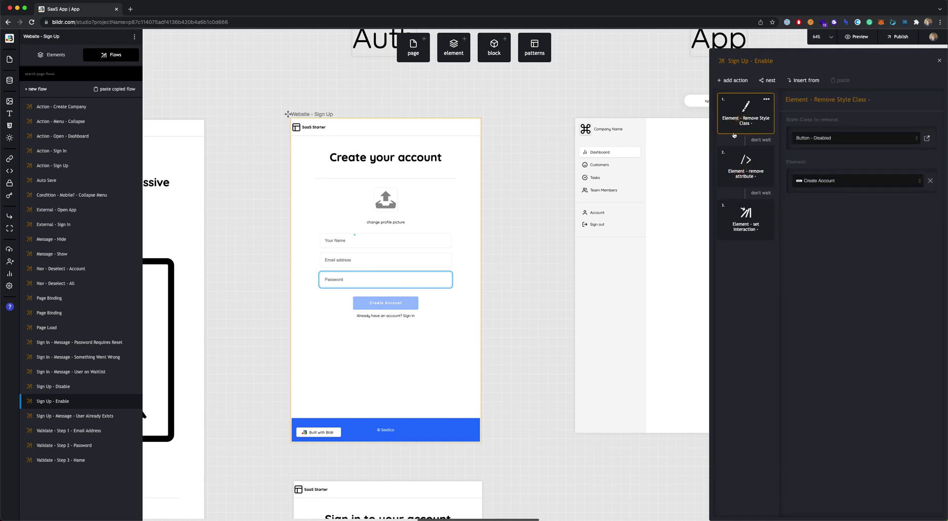
pyautogui.click(742, 176)
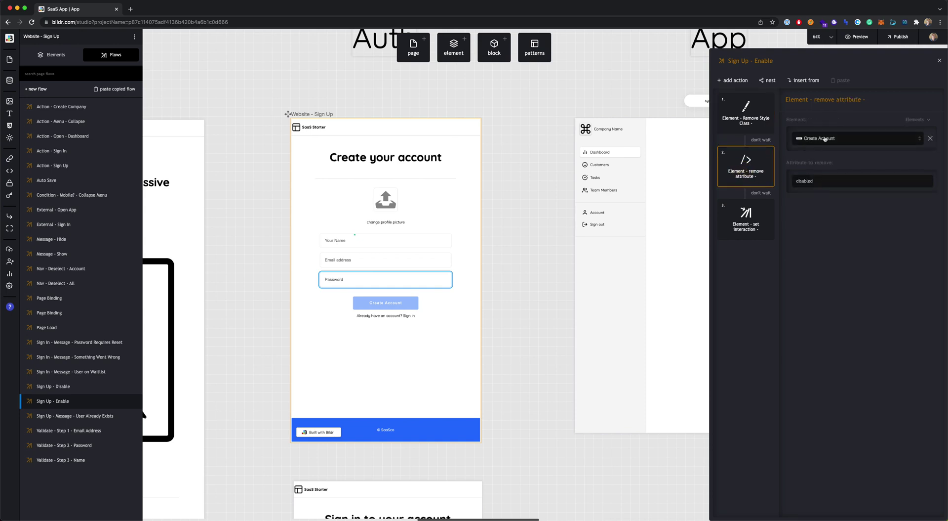
pyautogui.click(744, 215)
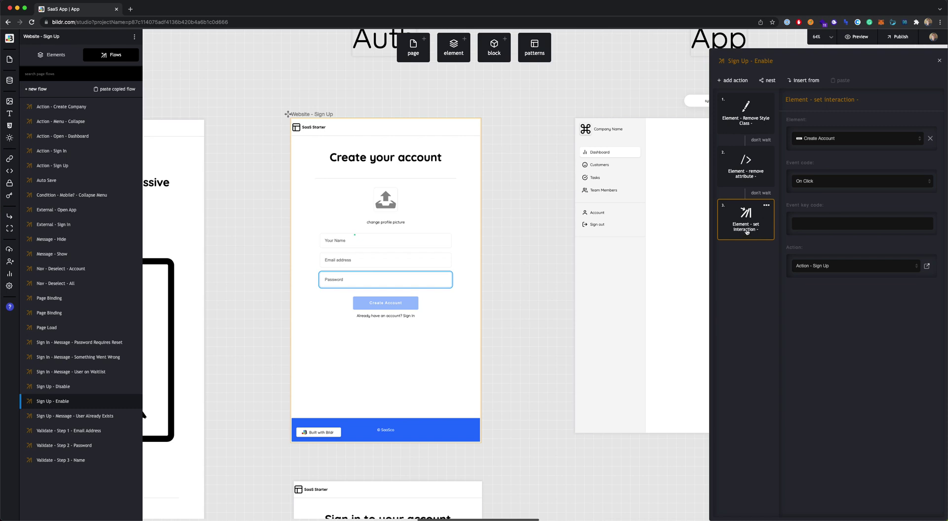
# - Keep On Click as the event and go to the Action - Sign Up flow
pyautogui.click(815, 182)
pyautogui.click(838, 159)
pyautogui.click(927, 266)
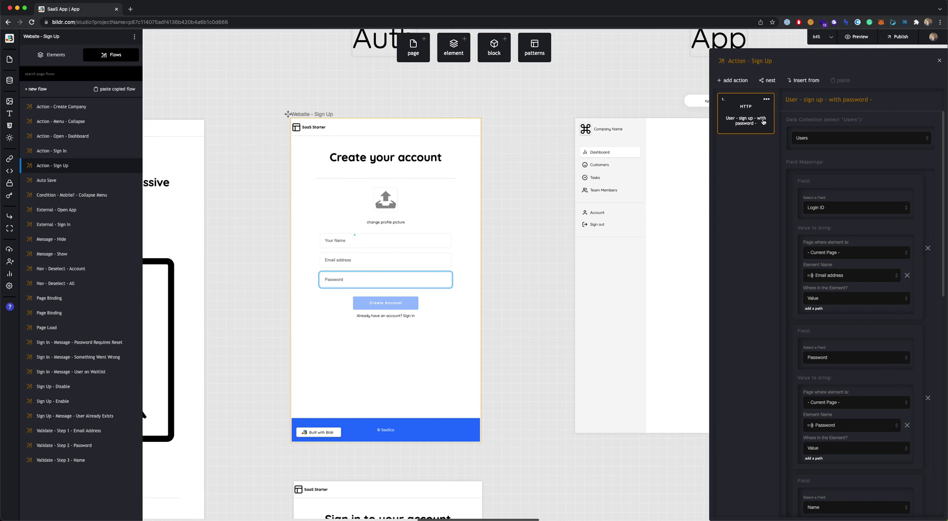
# - Keep Users as the target collection and confirm its records list is empty
pyautogui.click(807, 141)
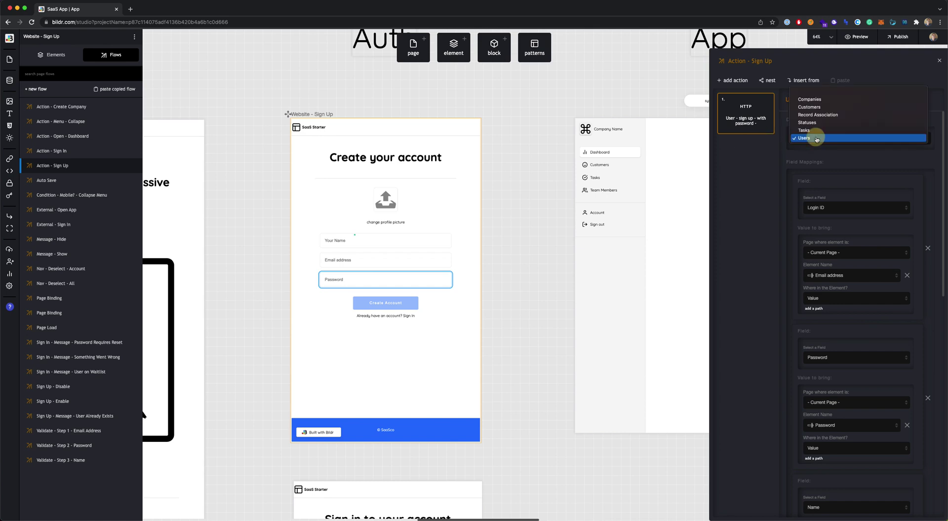
pyautogui.click(783, 148)
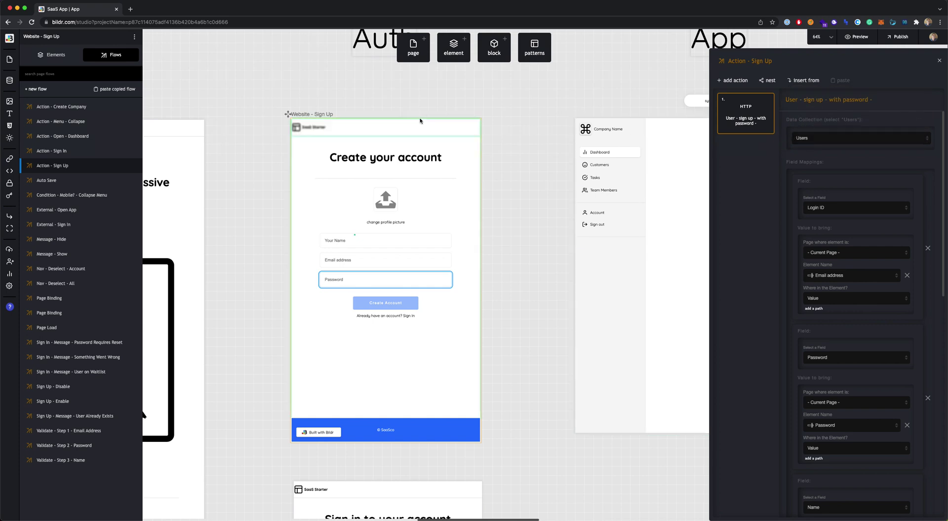
pyautogui.click(10, 82)
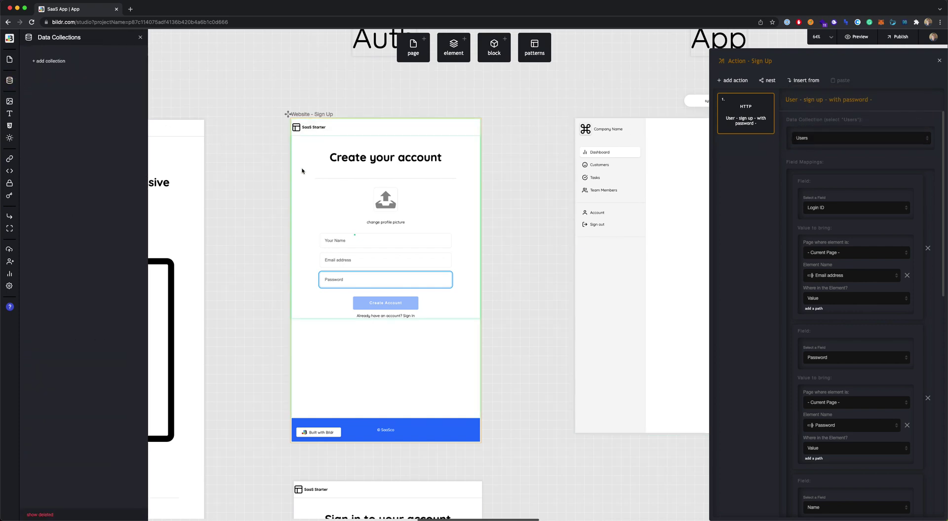
pyautogui.click(64, 144)
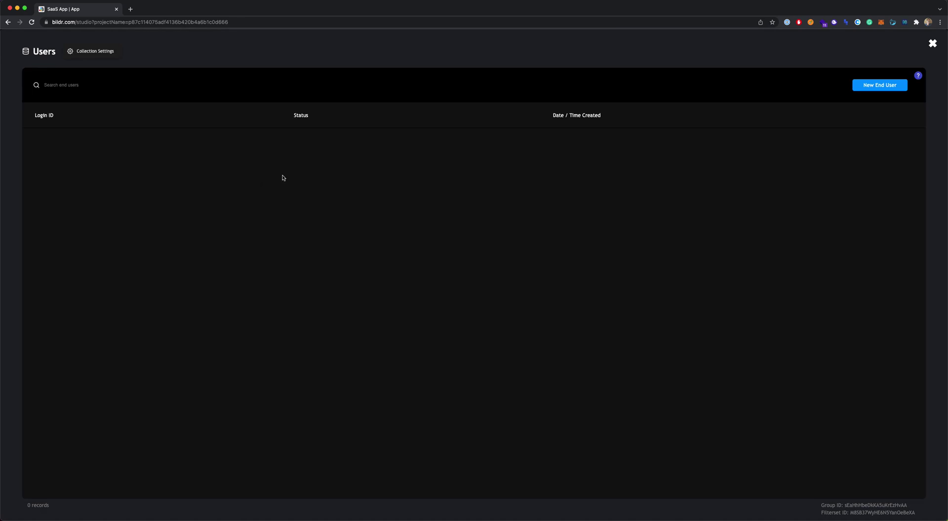
pyautogui.click(933, 44)
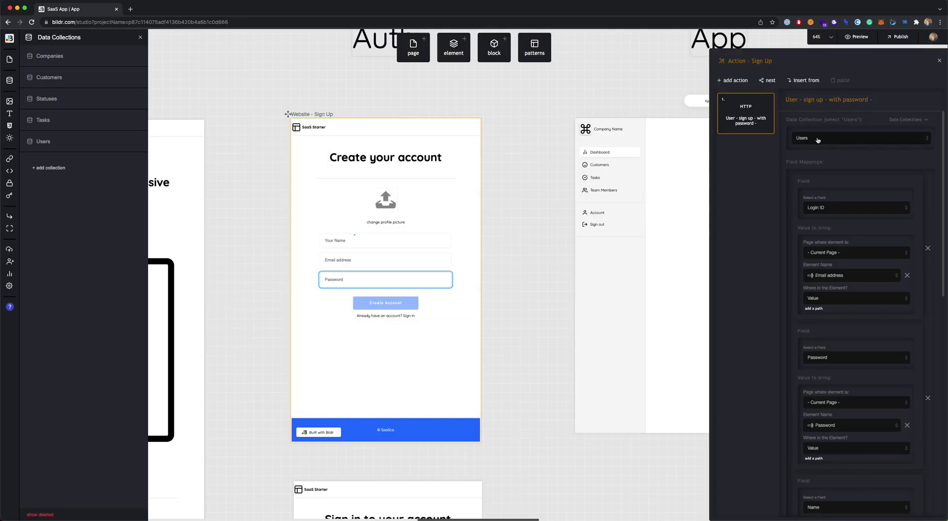
# - Scroll through the sign-up mappings to the Profile Picture field and the On Success Action - Sign In
pyautogui.scroll(-3, 819, 143)
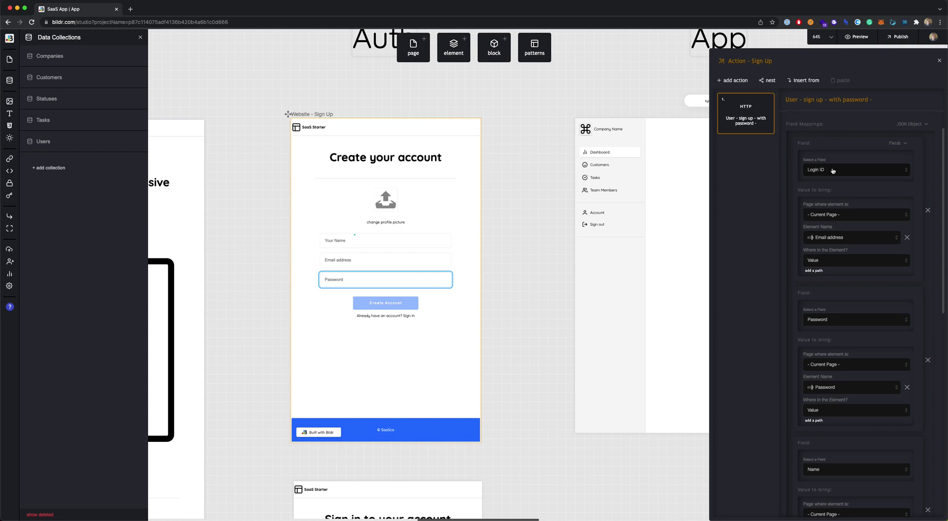
pyautogui.scroll(-1, 833, 198)
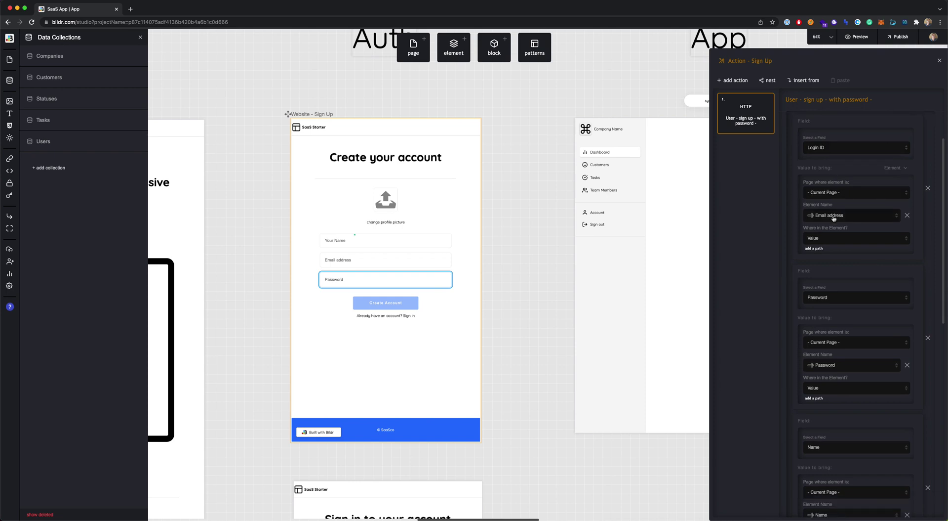
pyautogui.scroll(-4, 839, 219)
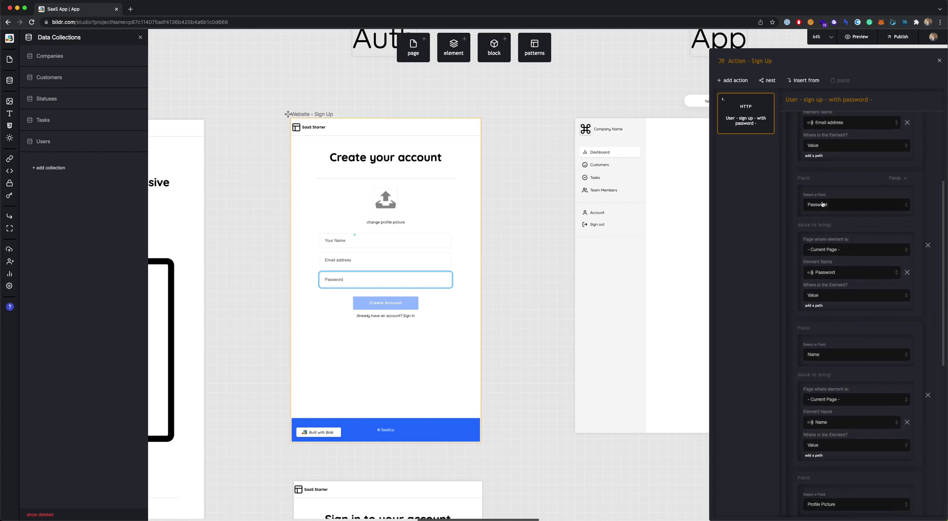
pyautogui.scroll(-4, 842, 267)
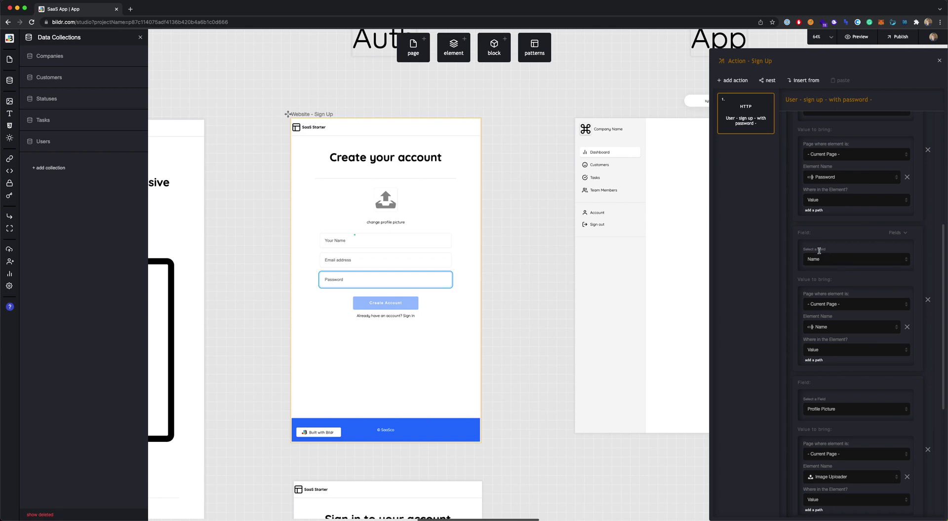
pyautogui.scroll(-2, 820, 250)
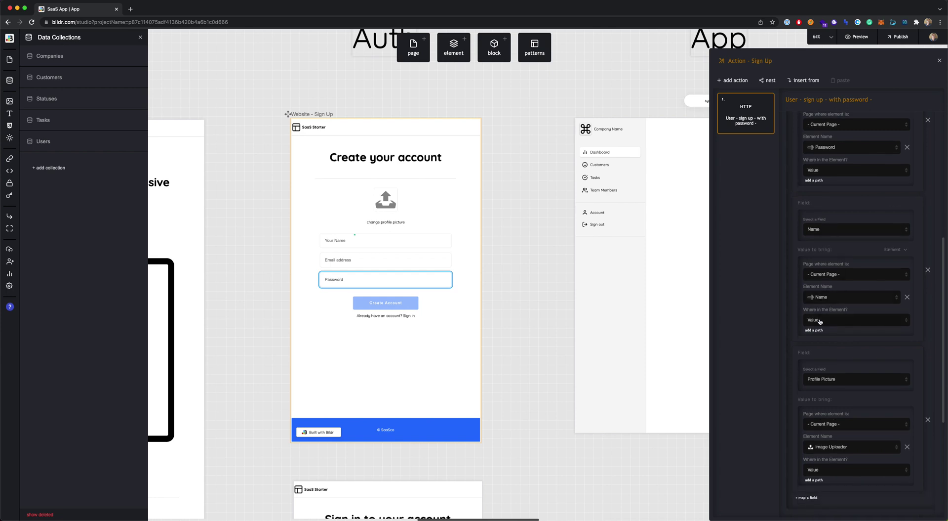
pyautogui.scroll(-5, 823, 321)
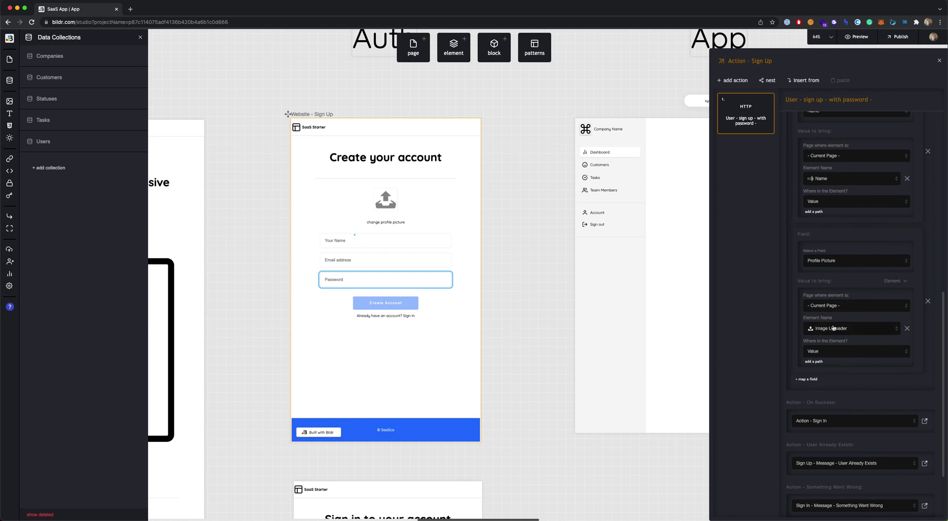
pyautogui.scroll(-4, 831, 314)
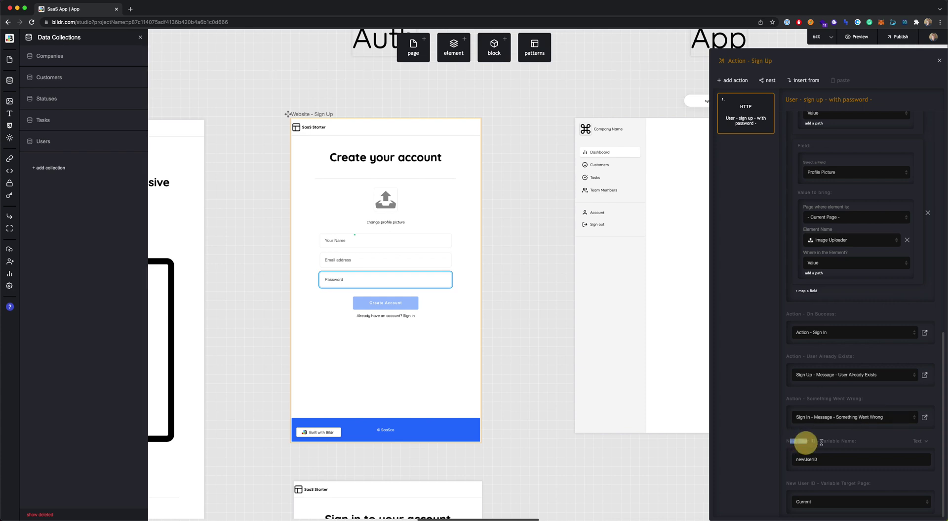
# - Inspect the newUserID variable that stores the new user ID on the Current page
pyautogui.click(804, 460)
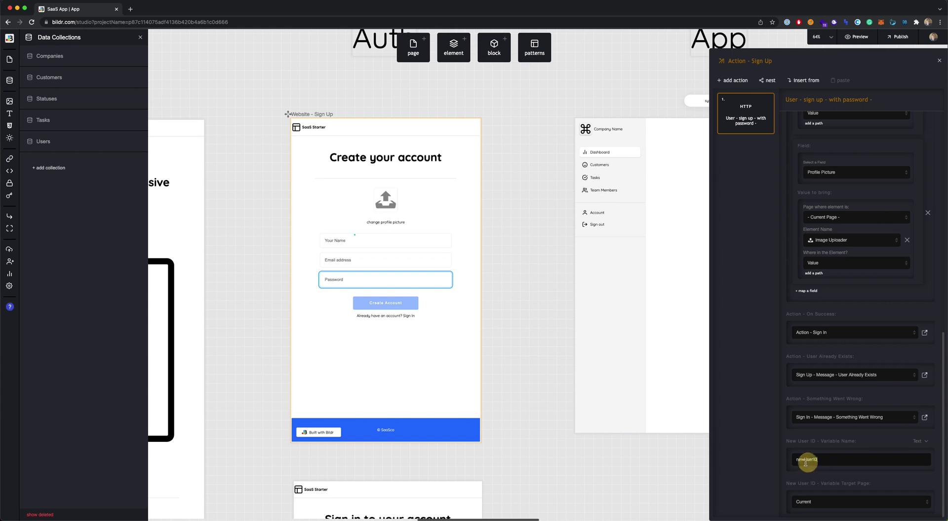
pyautogui.doubleClick(803, 459)
pyautogui.click(786, 455)
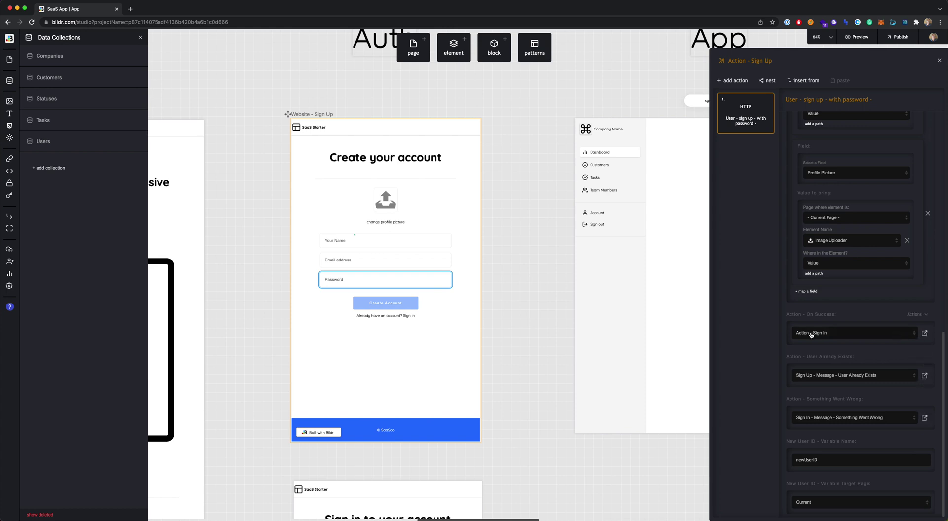
# - Open the Action - Sign In flow that signs in by email and password, then runs Action - Create Company
pyautogui.click(925, 333)
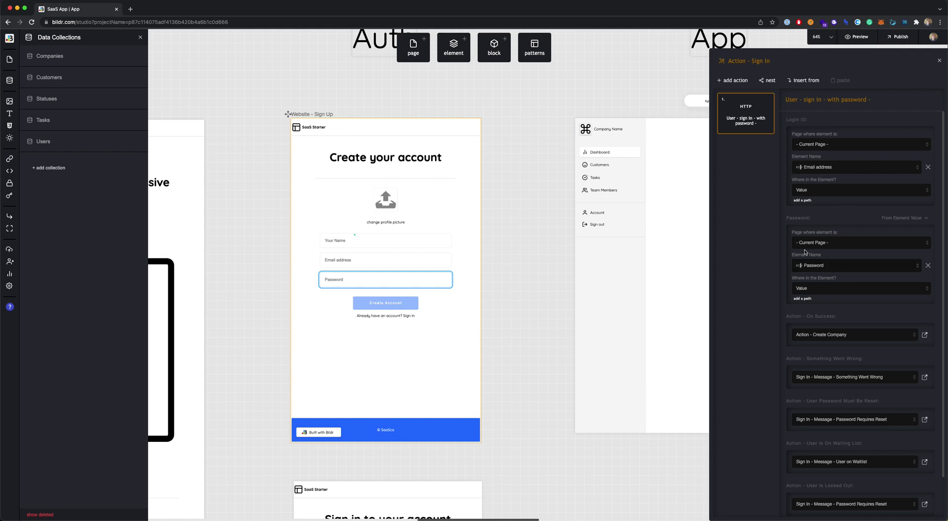
pyautogui.scroll(-2, 875, 240)
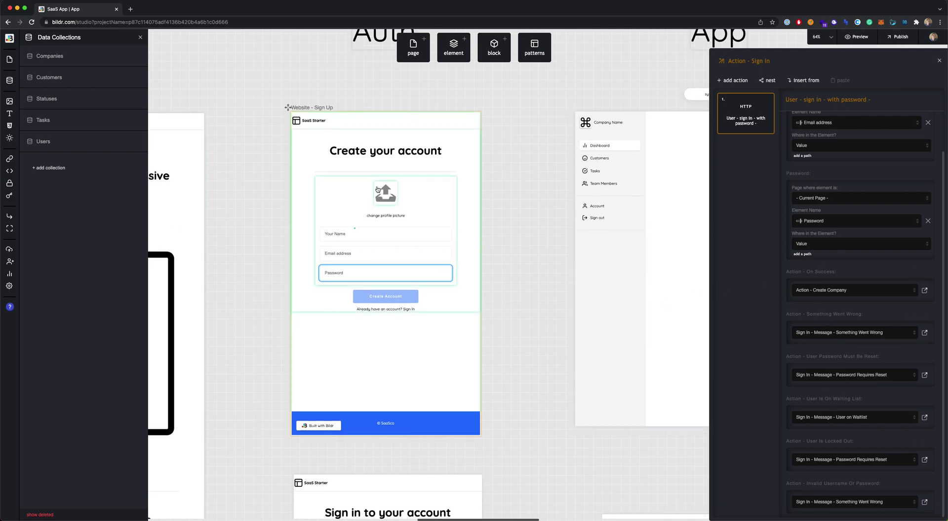
pyautogui.scroll(-3, 349, 128)
pyautogui.scroll(-10, 349, 129)
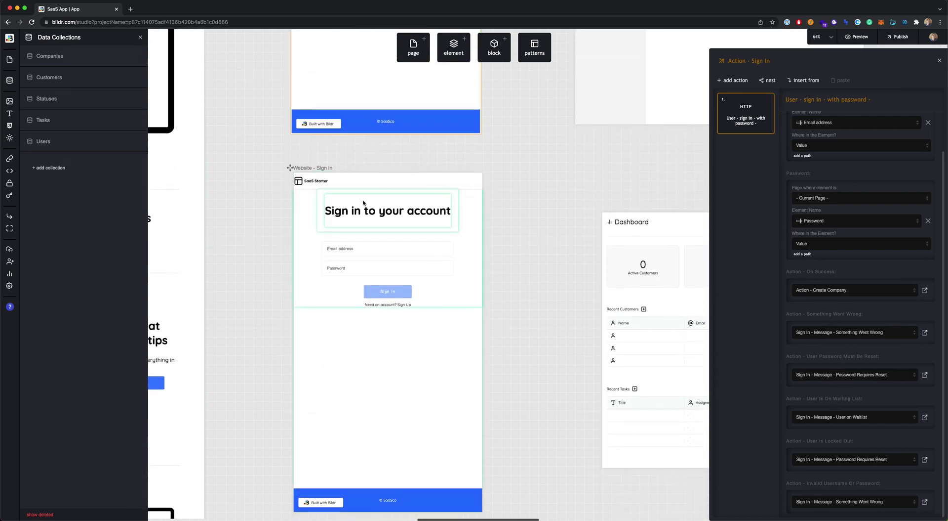
# - Select the Sign in page's Email address input and open its keyup validation flow
pyautogui.click(305, 220)
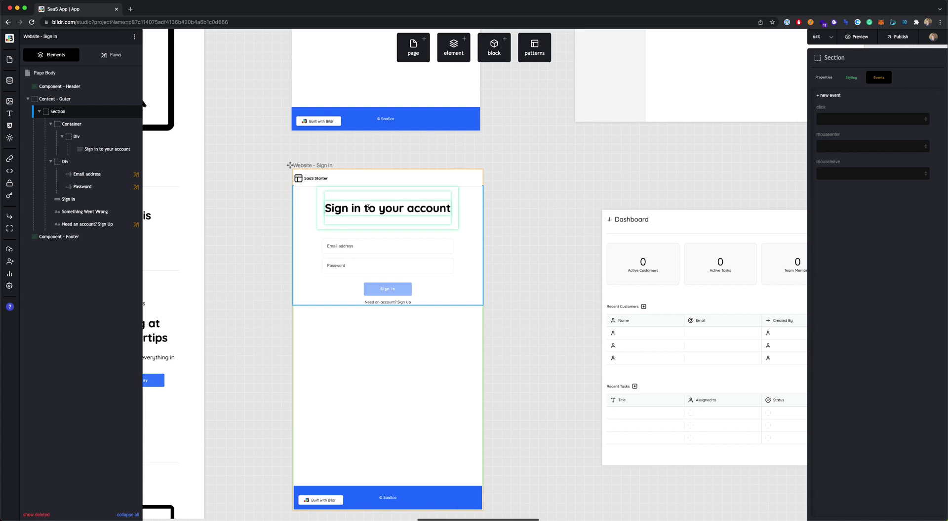
pyautogui.click(368, 208)
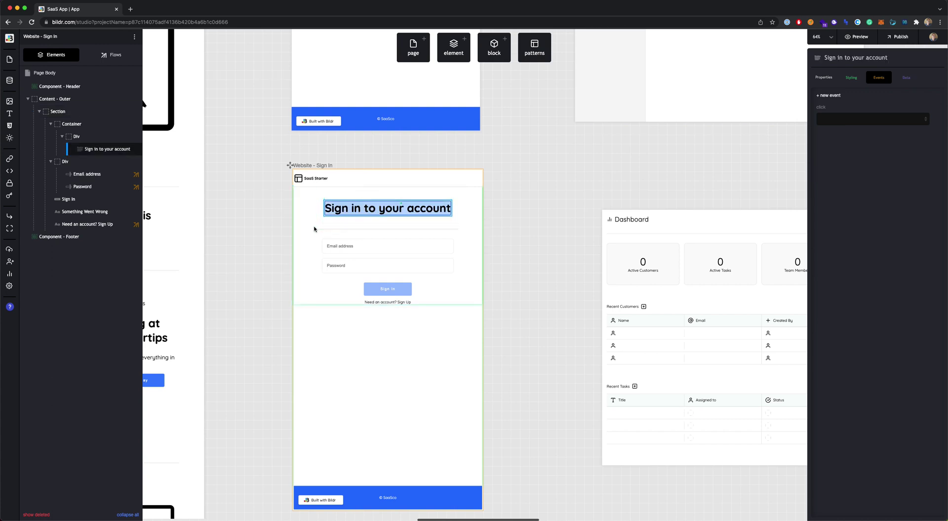
pyautogui.click(84, 177)
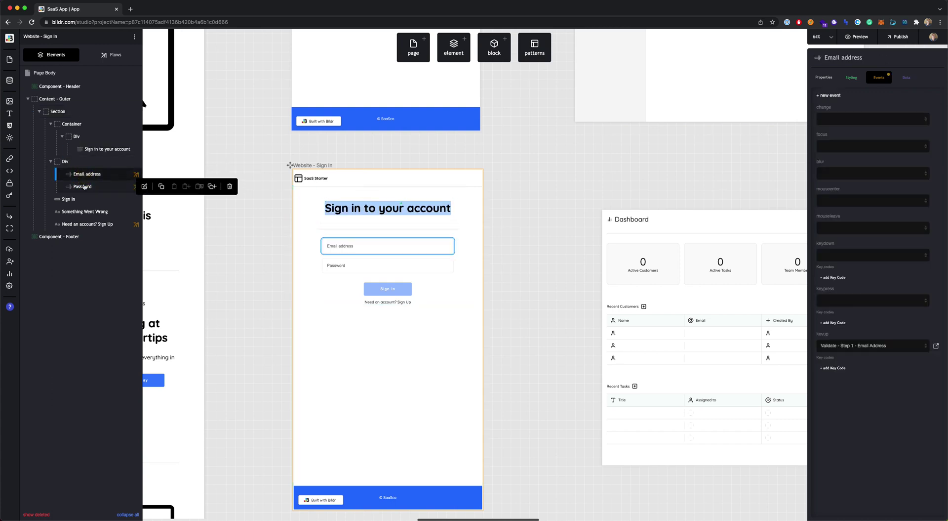
pyautogui.click(83, 187)
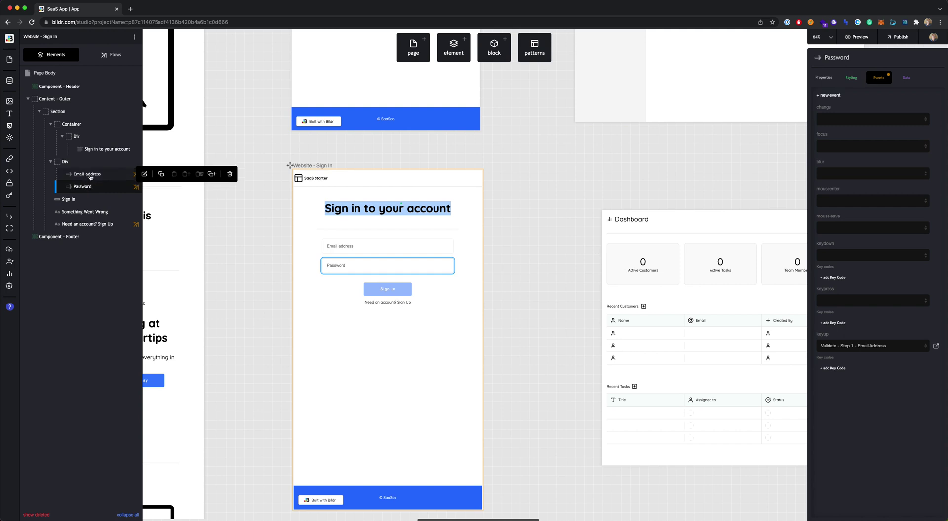
pyautogui.click(90, 177)
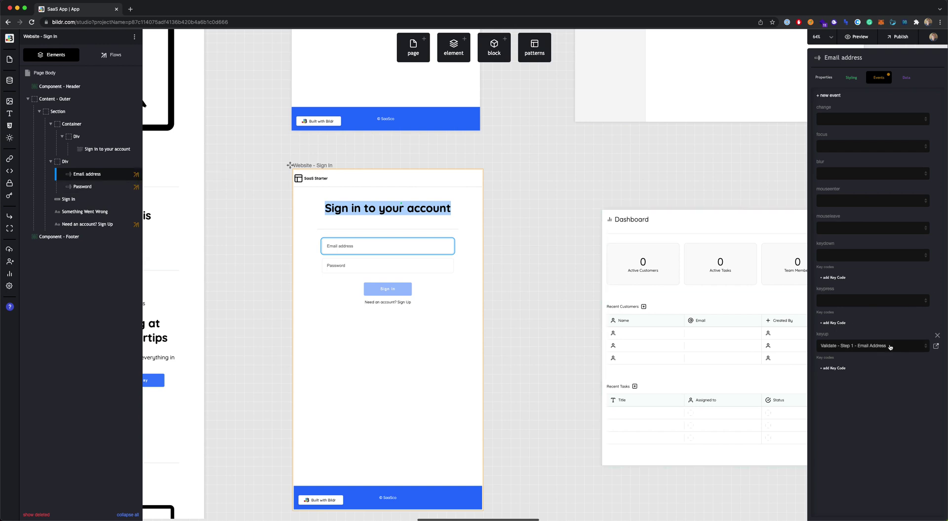
pyautogui.click(937, 347)
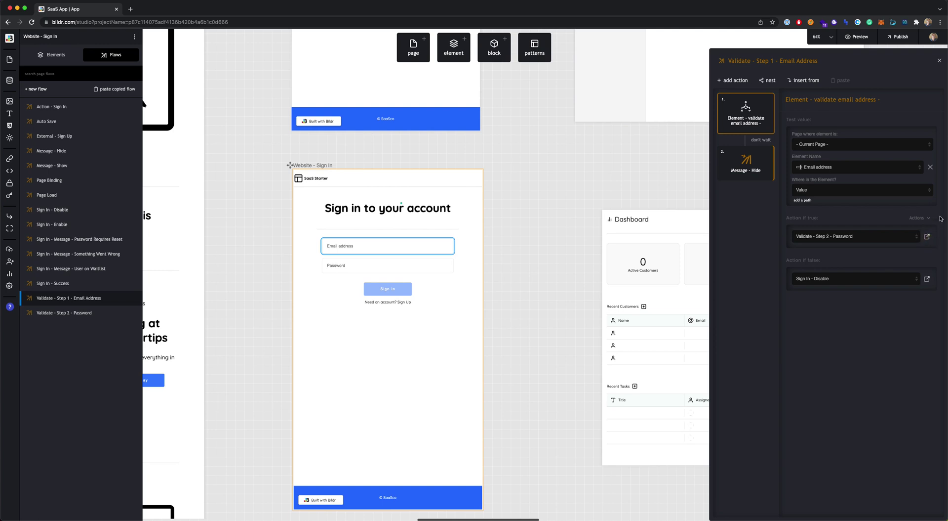
# - Go from Validate - Step 2 - Password through Sign In - Enable's action cards to Action - Sign In
pyautogui.click(929, 237)
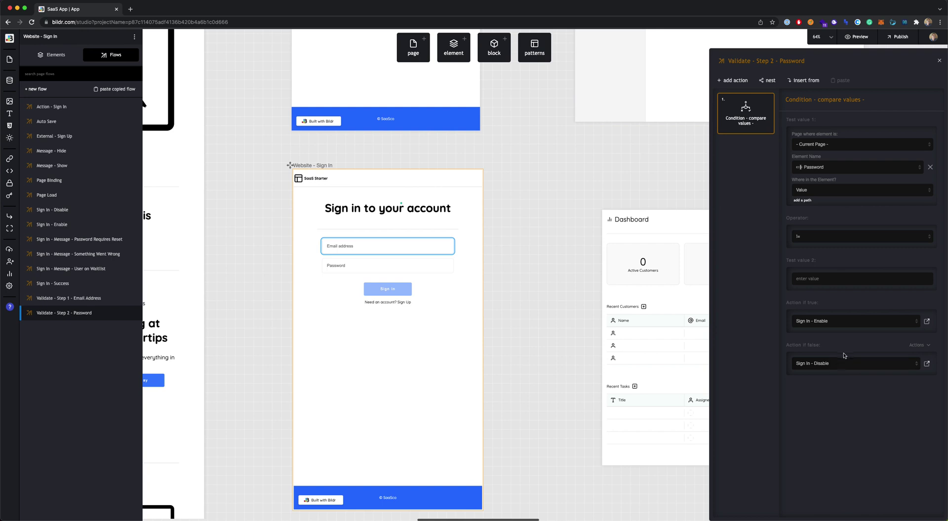
pyautogui.click(928, 321)
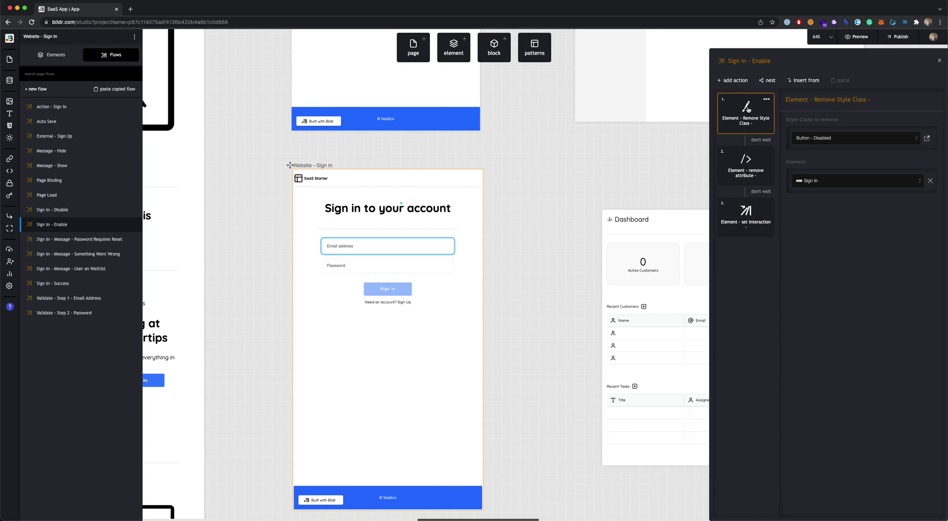
pyautogui.click(748, 162)
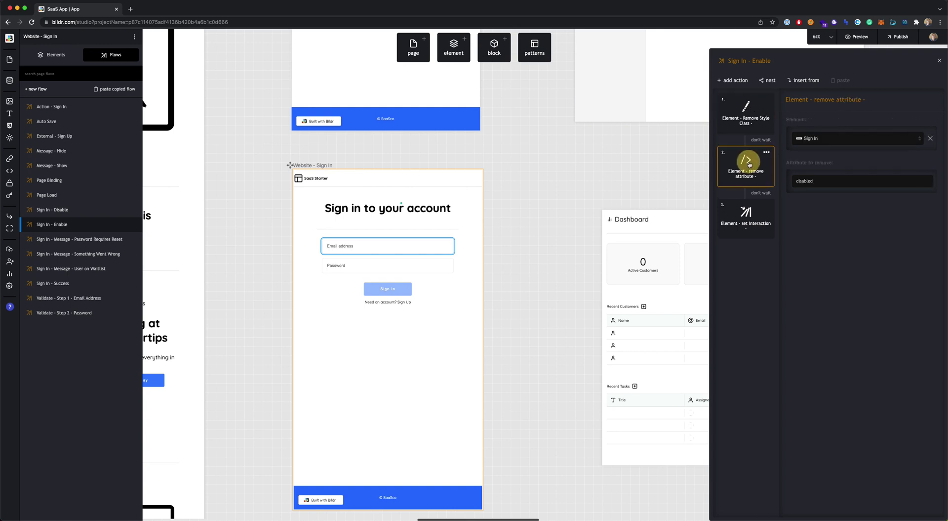
pyautogui.click(754, 219)
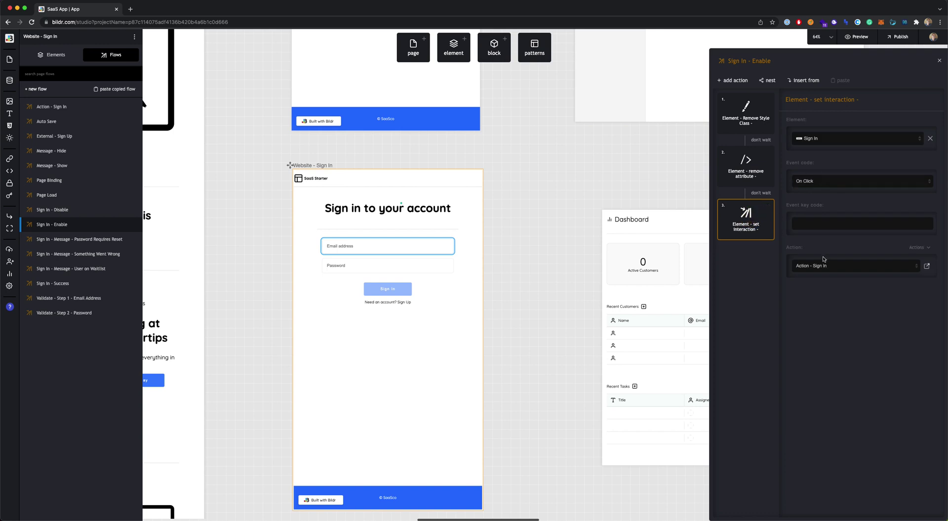
pyautogui.click(927, 267)
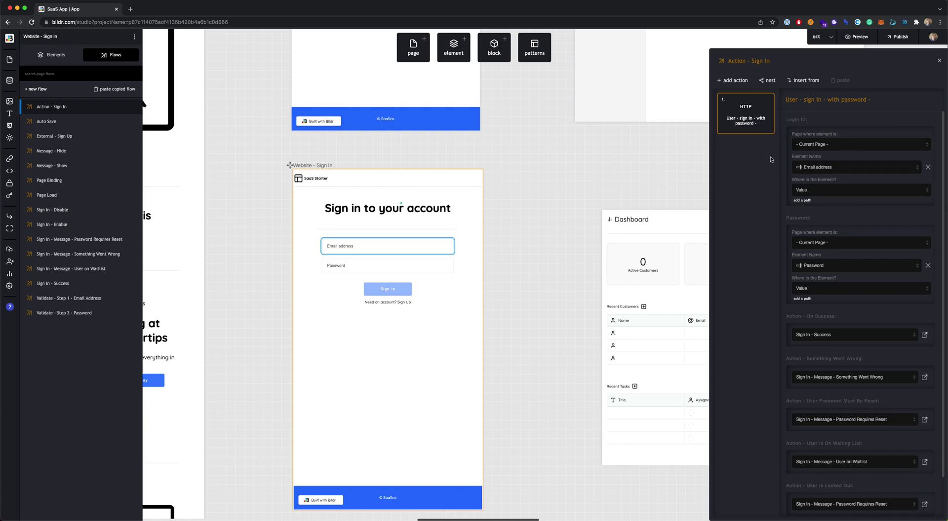
# - Pan the canvas up from the Sign In page past Sign Up to the Auth and App frames
pyautogui.scroll(-2, 822, 170)
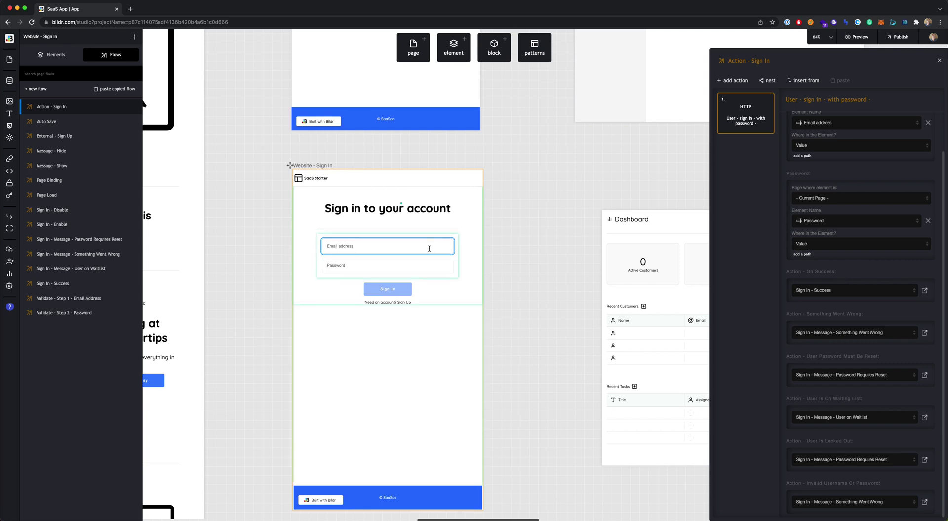
pyautogui.scroll(1, 428, 243)
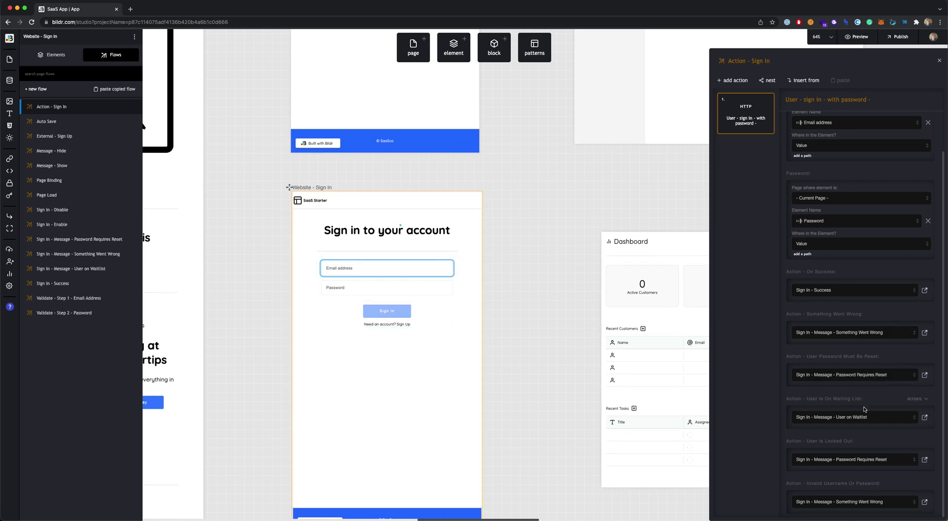
pyautogui.scroll(5, 447, 242)
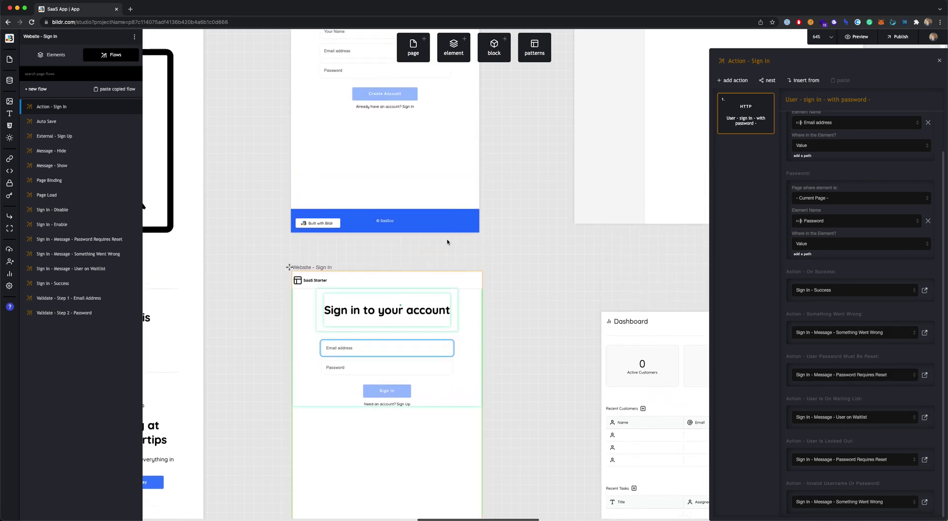
pyautogui.scroll(3, 448, 242)
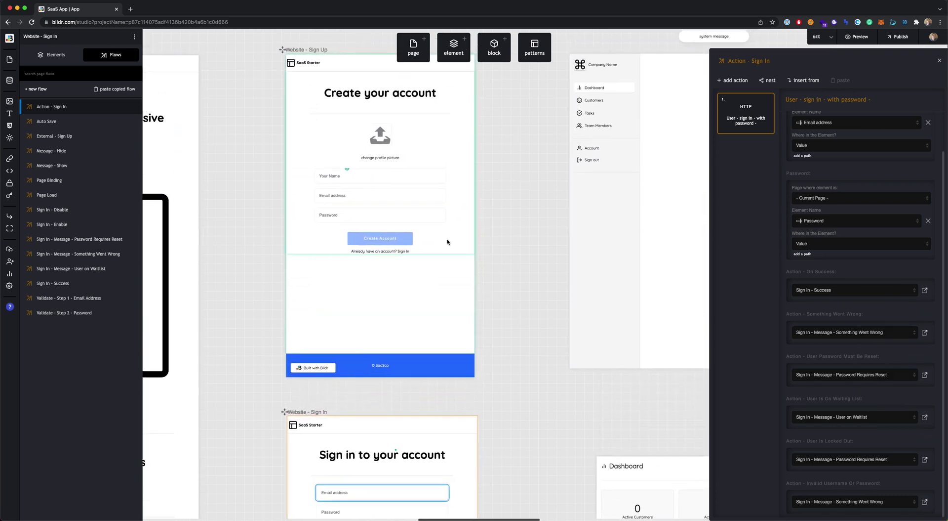
pyautogui.scroll(1, 448, 242)
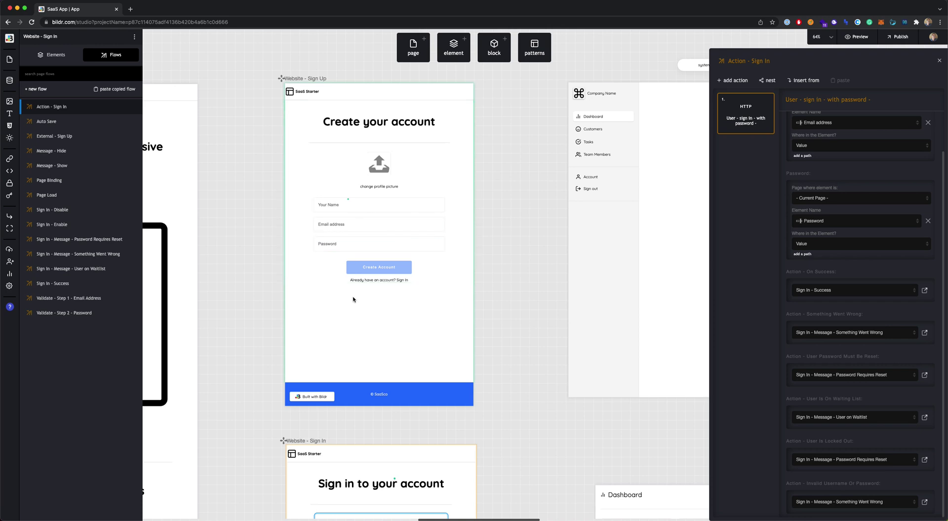
pyautogui.scroll(2, 363, 291)
pyautogui.scroll(1, 360, 266)
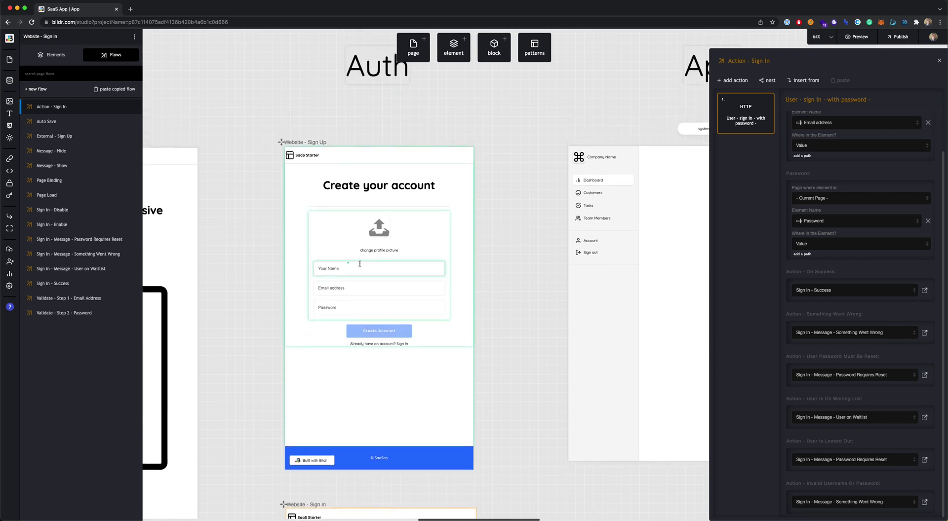
pyautogui.scroll(-3, 367, 264)
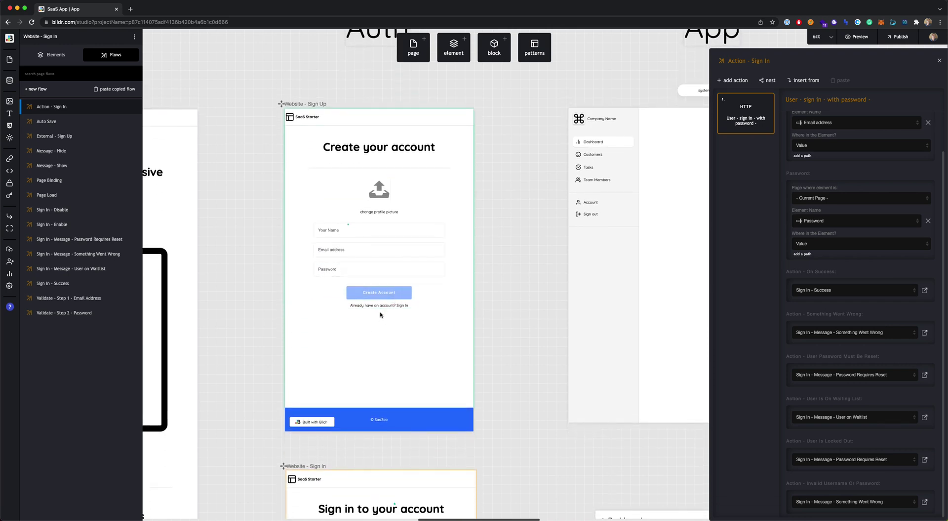
pyautogui.hscroll(8, 395, 276)
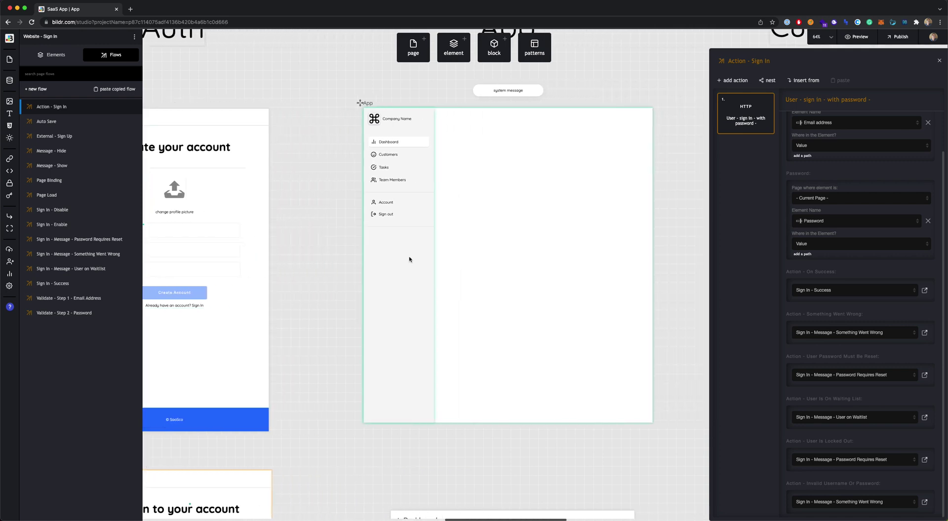
pyautogui.scroll(4, 409, 258)
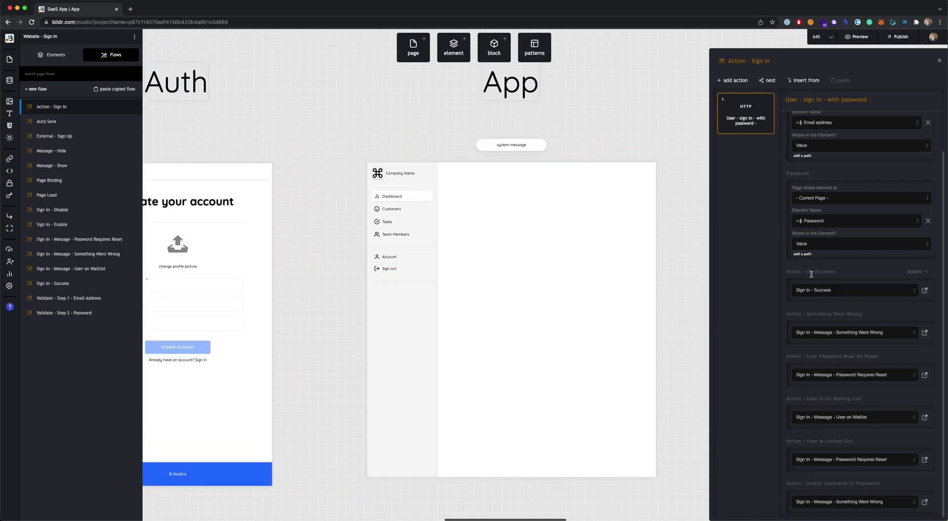
# - Follow Sign In - Success to the Action - Open - App flow and show the URL Page Routes list
pyautogui.click(925, 291)
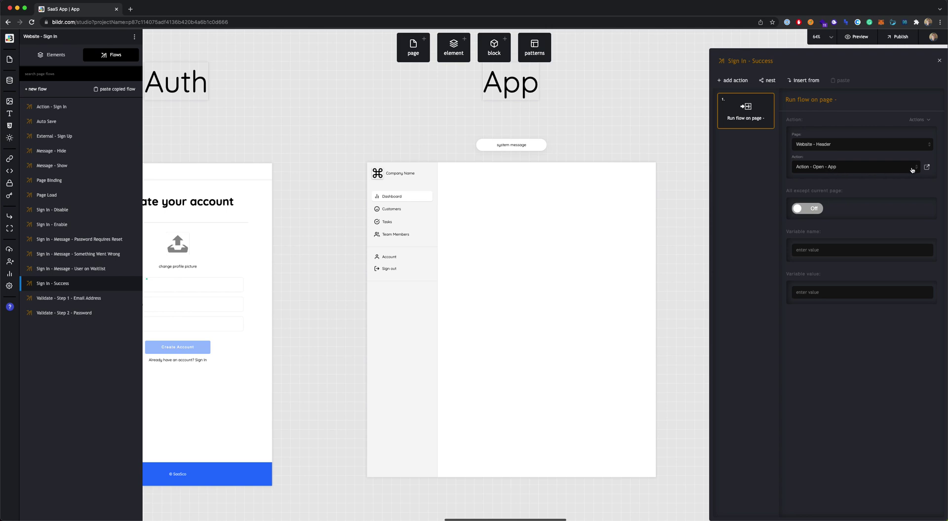
pyautogui.click(927, 168)
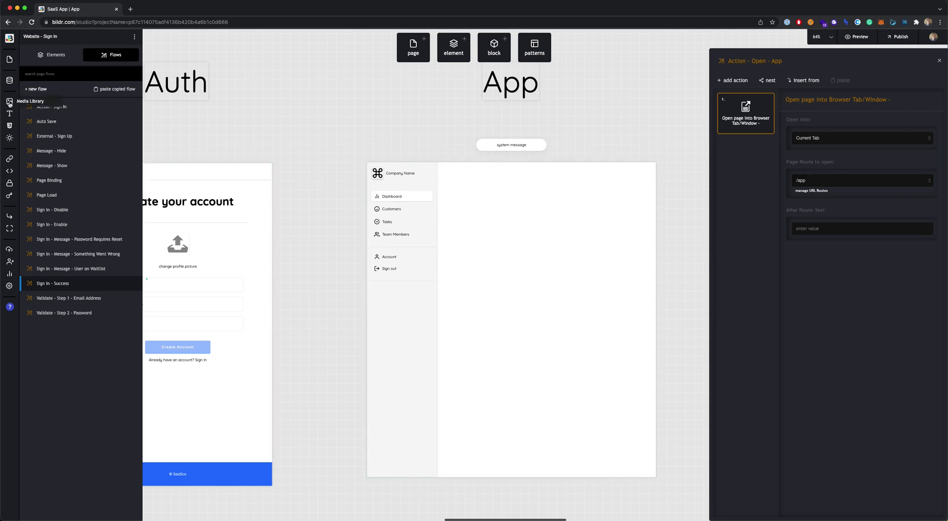
pyautogui.click(9, 159)
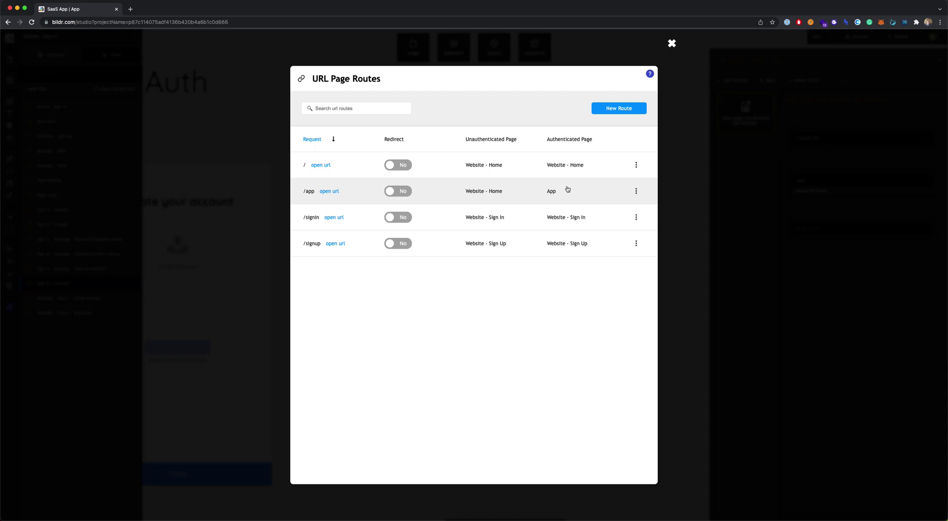
# - Dismiss the URL Page Routes list to return to the Action - Open - App flow opening /app
pyautogui.click(679, 188)
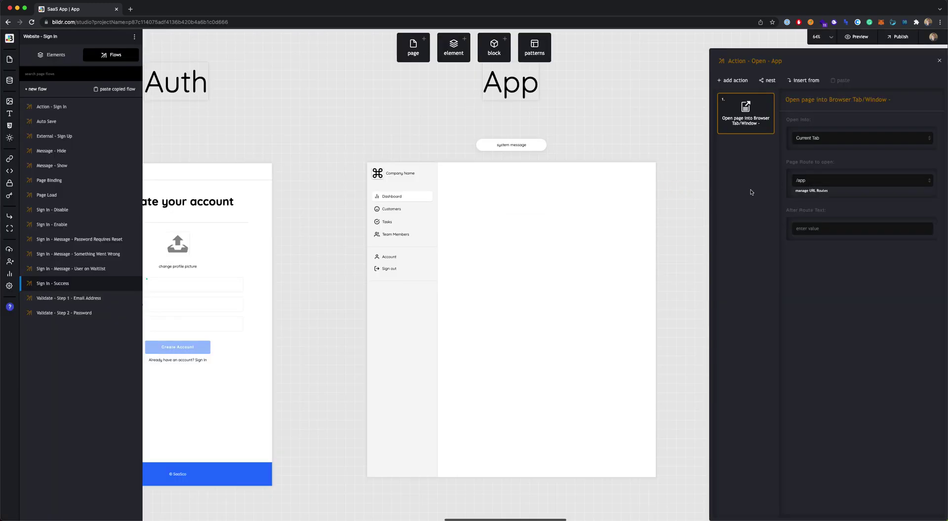
pyautogui.hscroll(3, 607, 206)
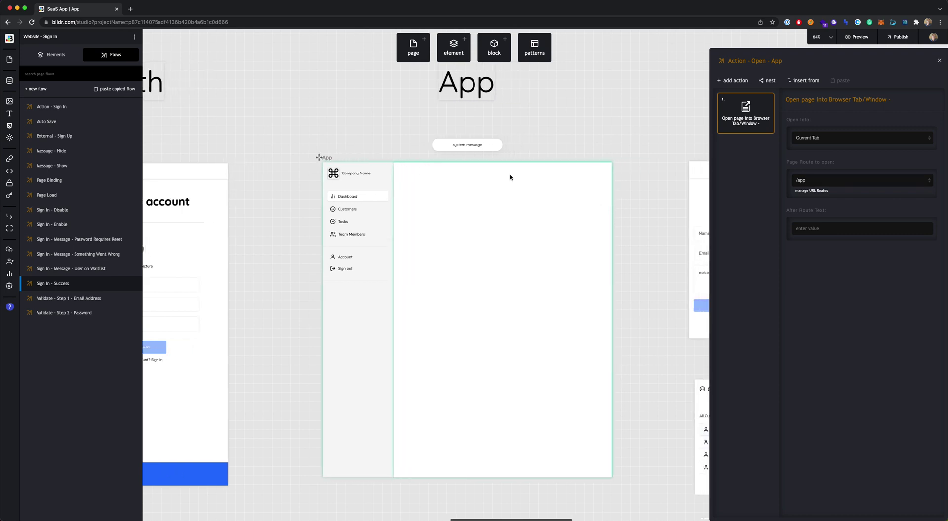